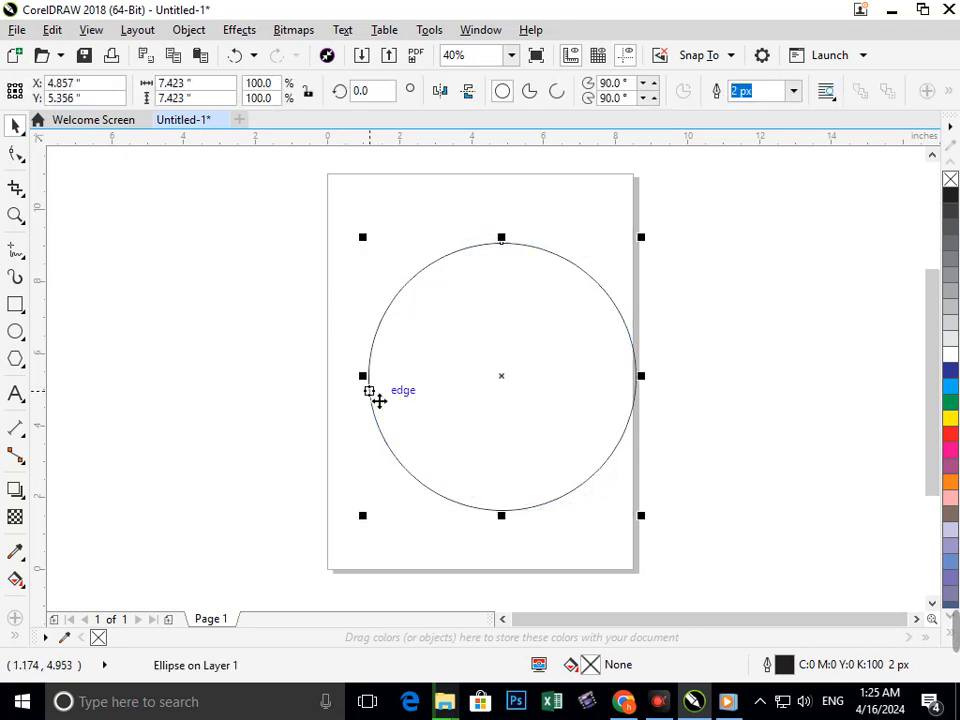
# Step: Undo the circle's last move and create a slightly smaller concentric copy inside it
pyautogui.hotkey('ctrl', 'z')
pyautogui.moveTo(338, 516)
pyautogui.mouseDown()
pyautogui.moveTo(365, 516)
pyautogui.moveTo(356, 516)
pyautogui.mouseUp()
pyautogui.click(237, 419)
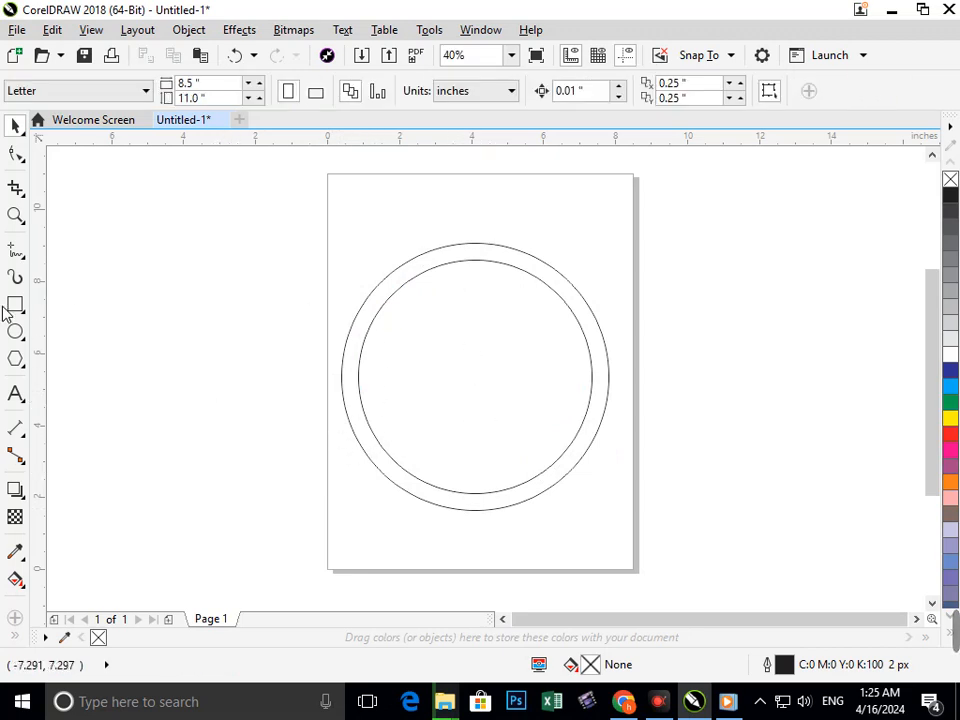
# Step: Draw a diagonal 2-point line, a near-vertical one about 10.9 inches tall, and a V about 3.1 by 5.1 inches from their upper crossing
pyautogui.click(24, 258)
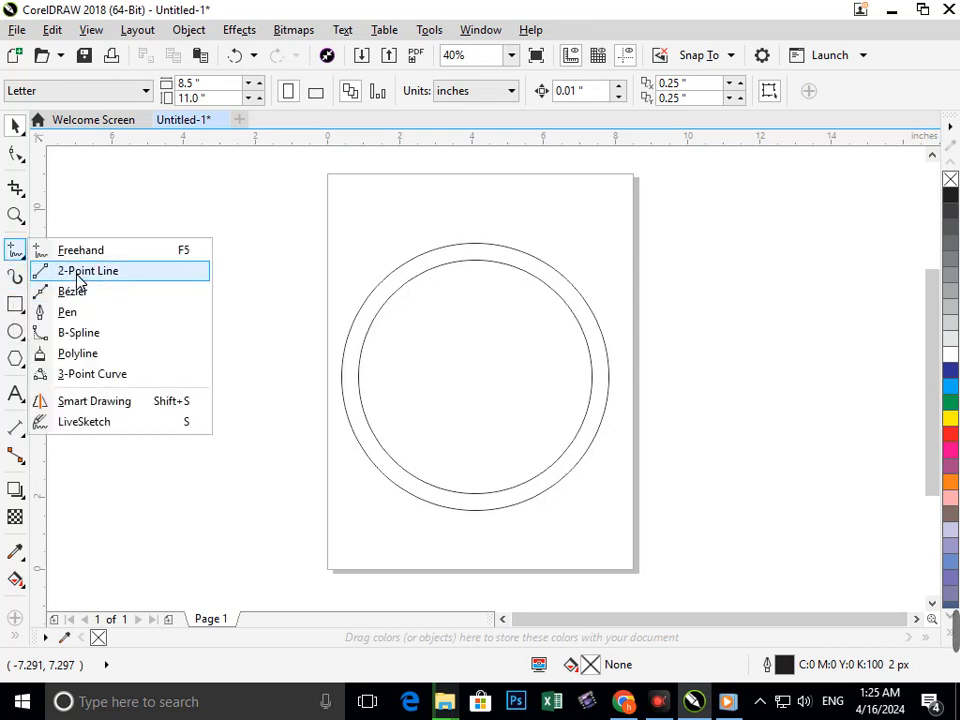
pyautogui.click(80, 274)
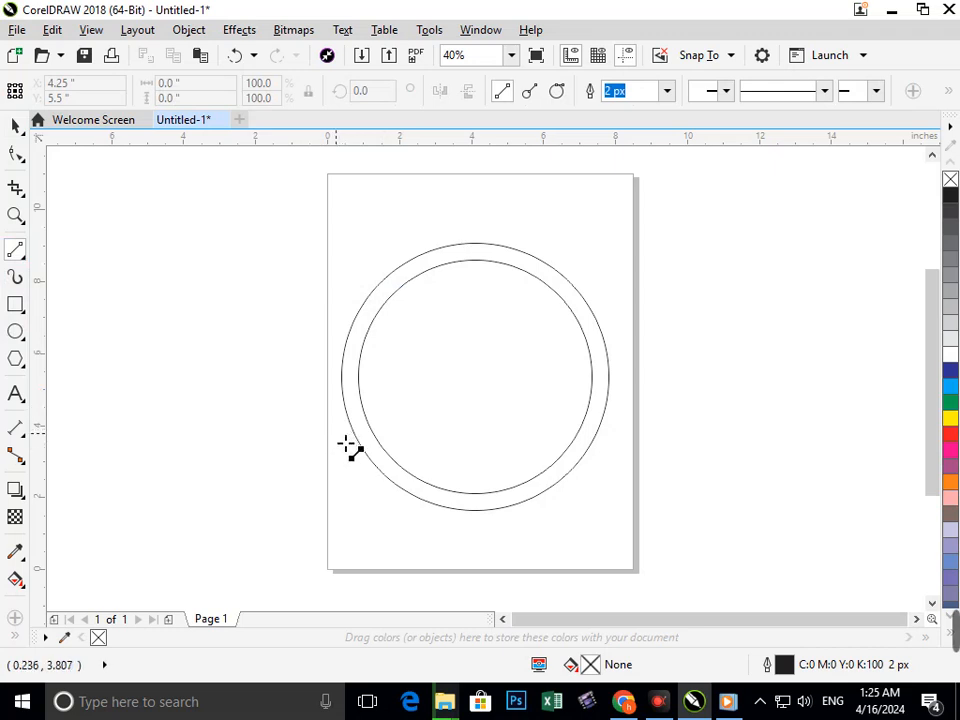
pyautogui.moveTo(333, 437); pyautogui.dragTo(489, 562)
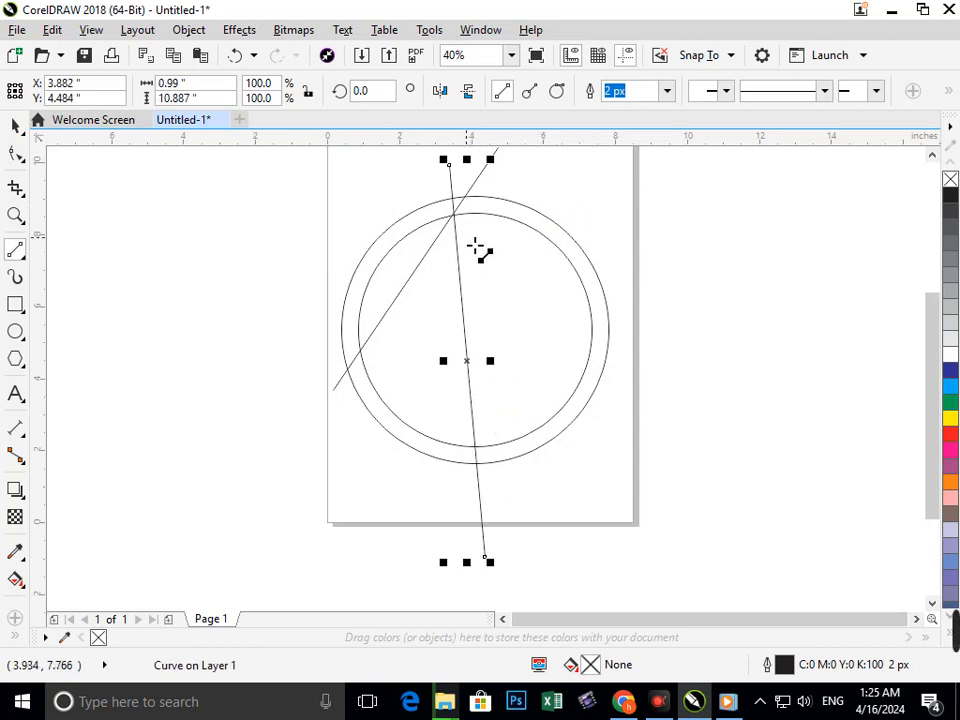
pyautogui.moveTo(456, 216); pyautogui.dragTo(566, 187)
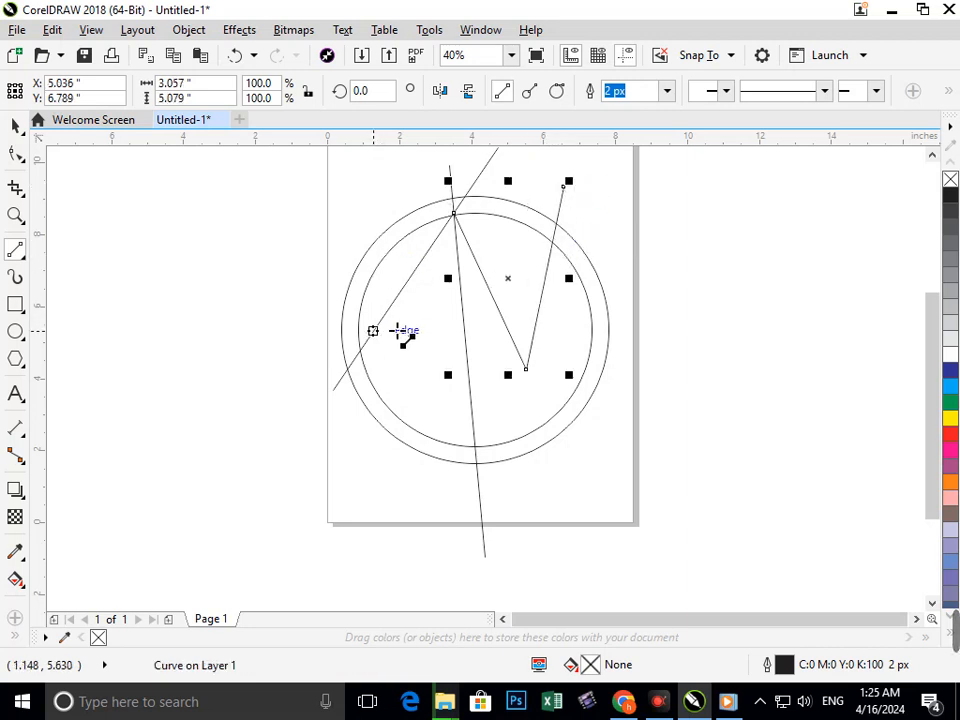
# Step: Draw a 2-point line from outside the circles' left side across both A legs and bend it downward into a shallow curve
pyautogui.moveTo(334, 271); pyautogui.dragTo(521, 377)
pyautogui.press('F10')
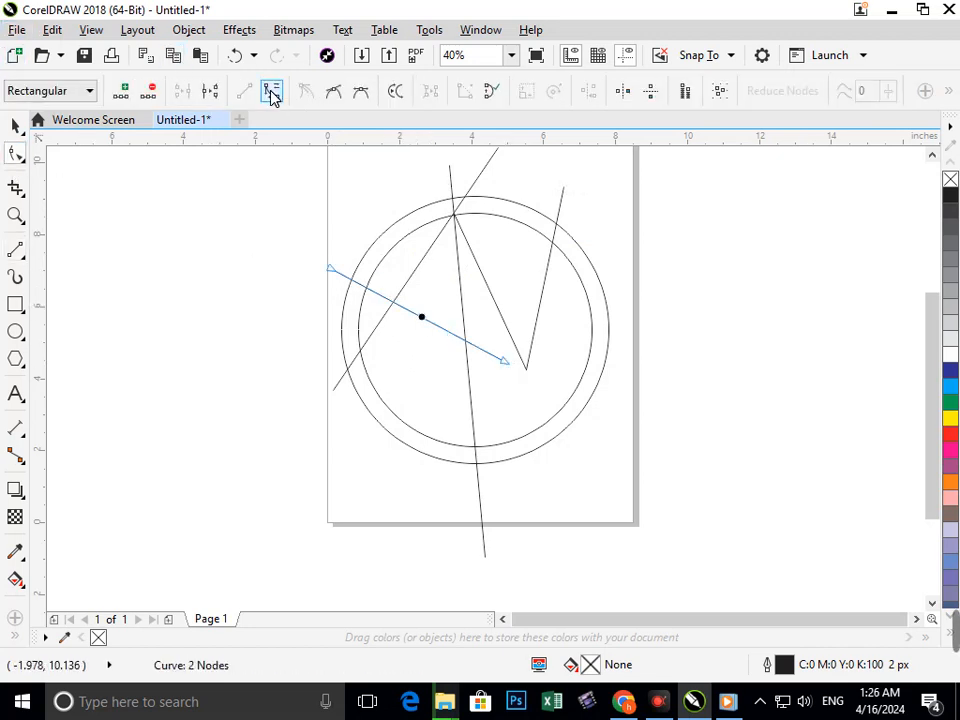
pyautogui.click(272, 90)
pyautogui.moveTo(425, 318); pyautogui.dragTo(419, 347)
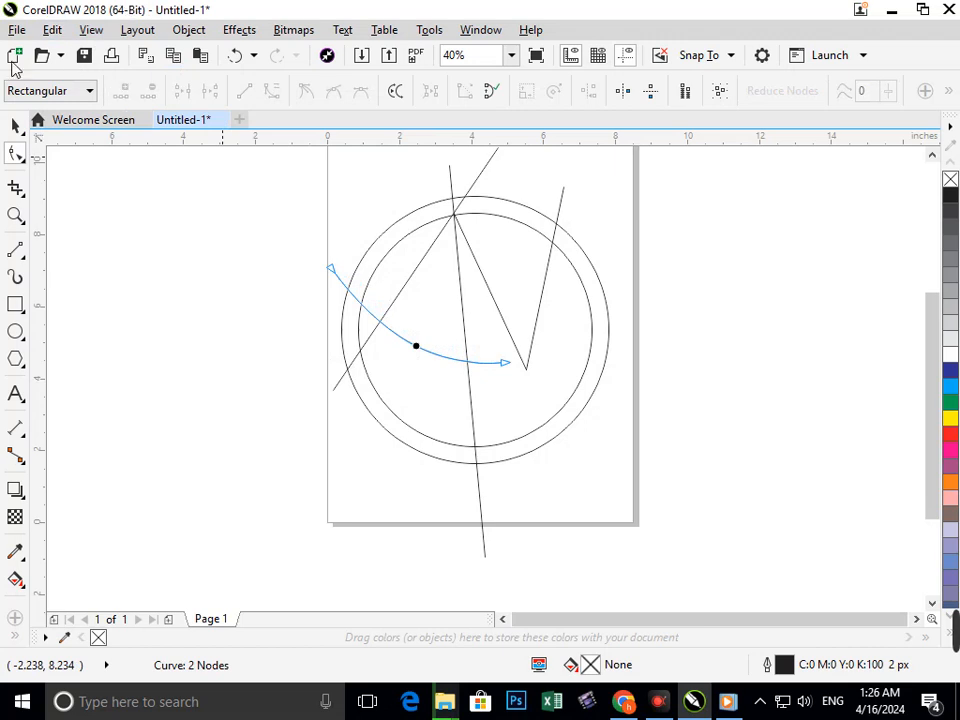
# Step: Duplicate the curved line slightly above the original to form a crossbar band
pyautogui.click(15, 125)
pyautogui.click(178, 360)
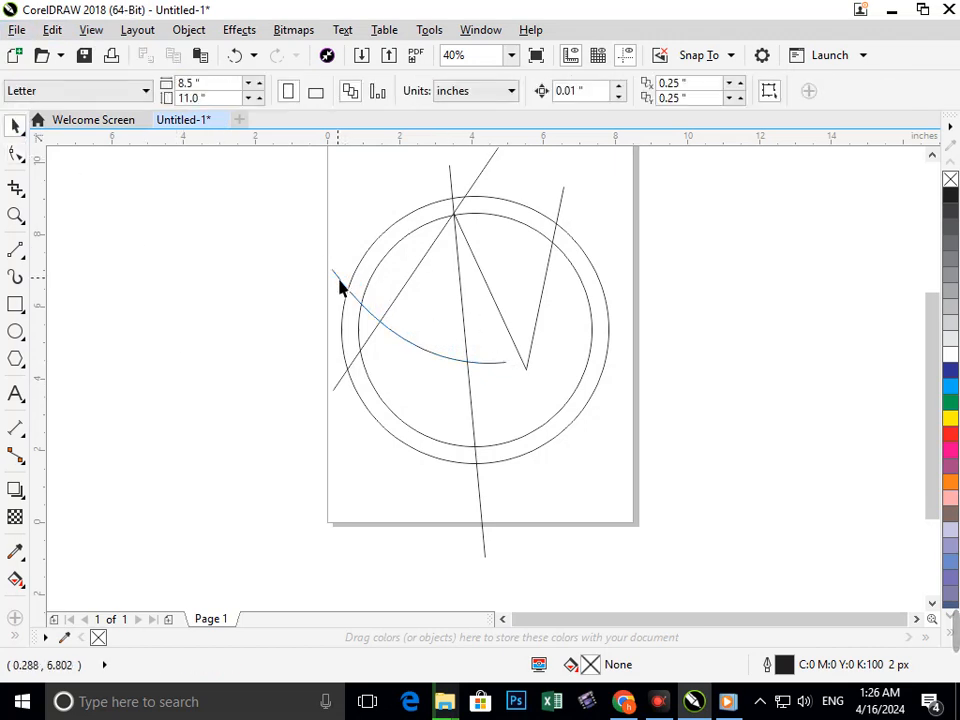
pyautogui.moveTo(340, 287)
pyautogui.mouseDown()
pyautogui.moveTo(349, 279)
pyautogui.moveTo(341, 271)
pyautogui.mouseUp()
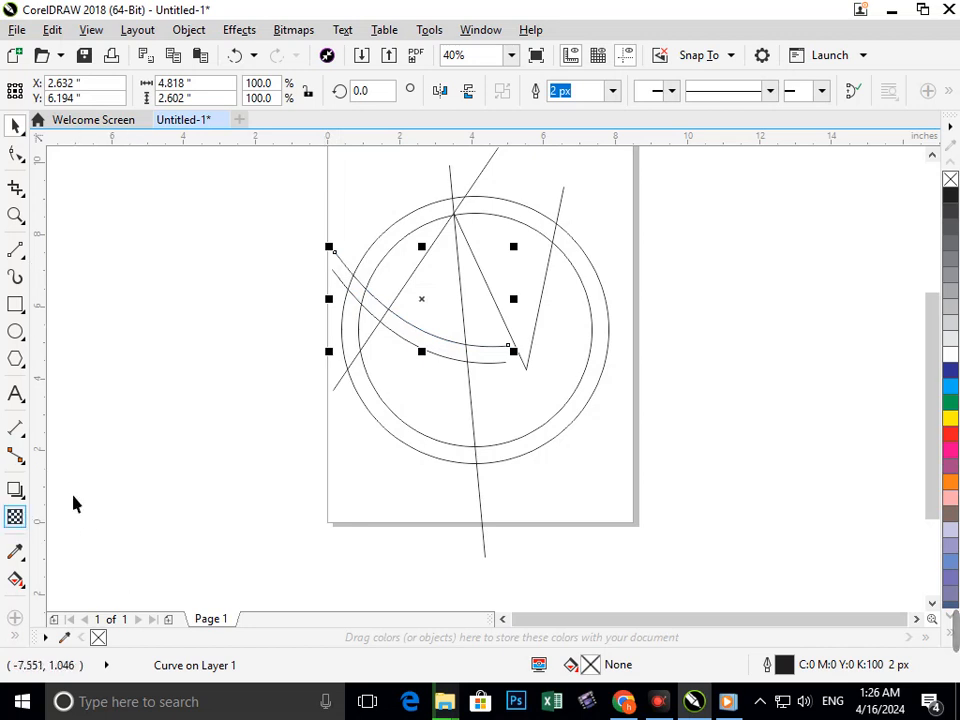
# Step: Set the outline width of the diagonal and near-vertical lines to 100 px
pyautogui.click(484, 538)
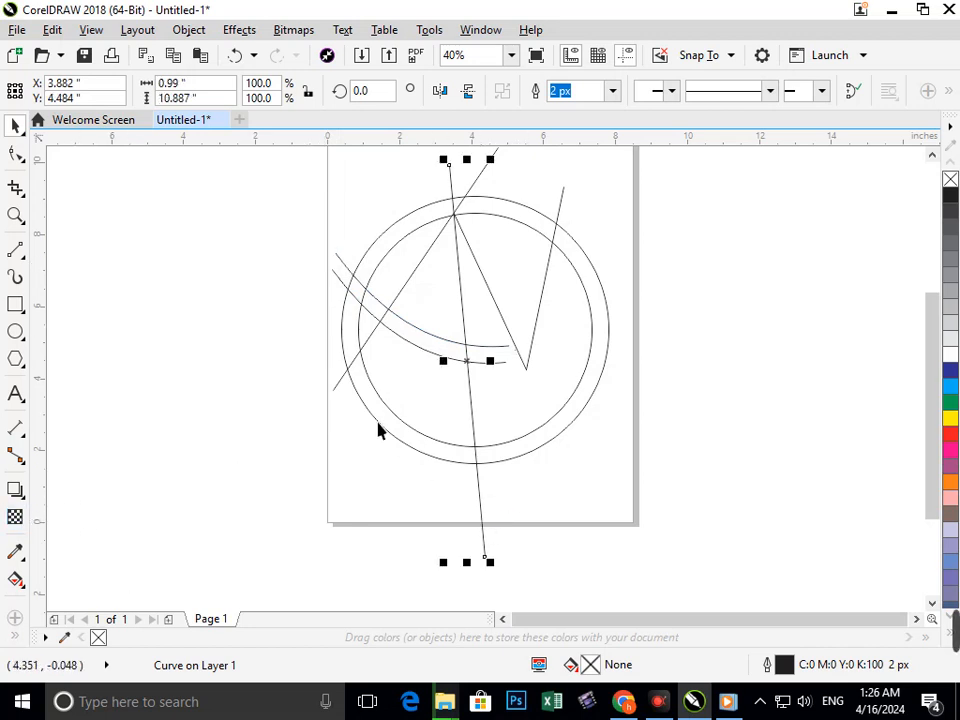
pyautogui.keyDown('shift'); pyautogui.click(345, 391); pyautogui.keyUp('shift')
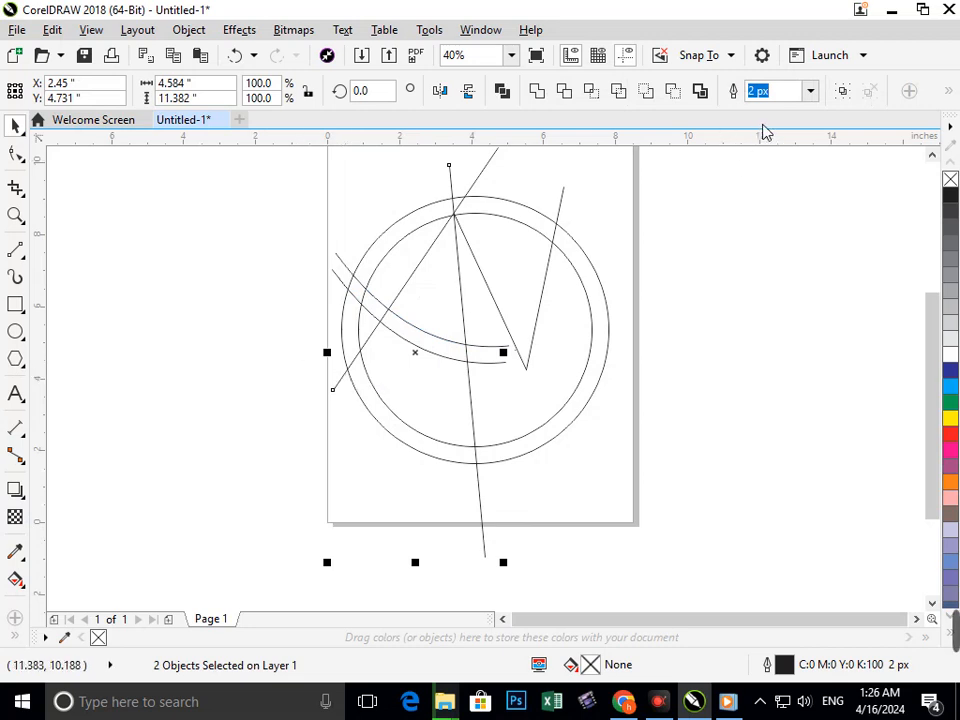
pyautogui.click(810, 91)
pyautogui.click(766, 265)
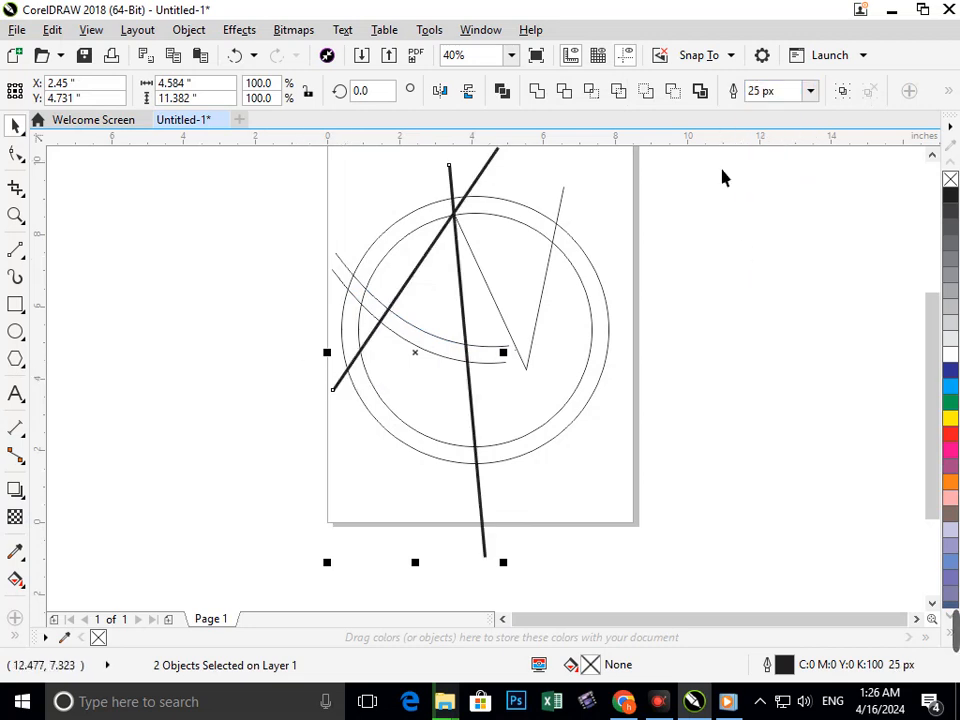
pyautogui.write('5')
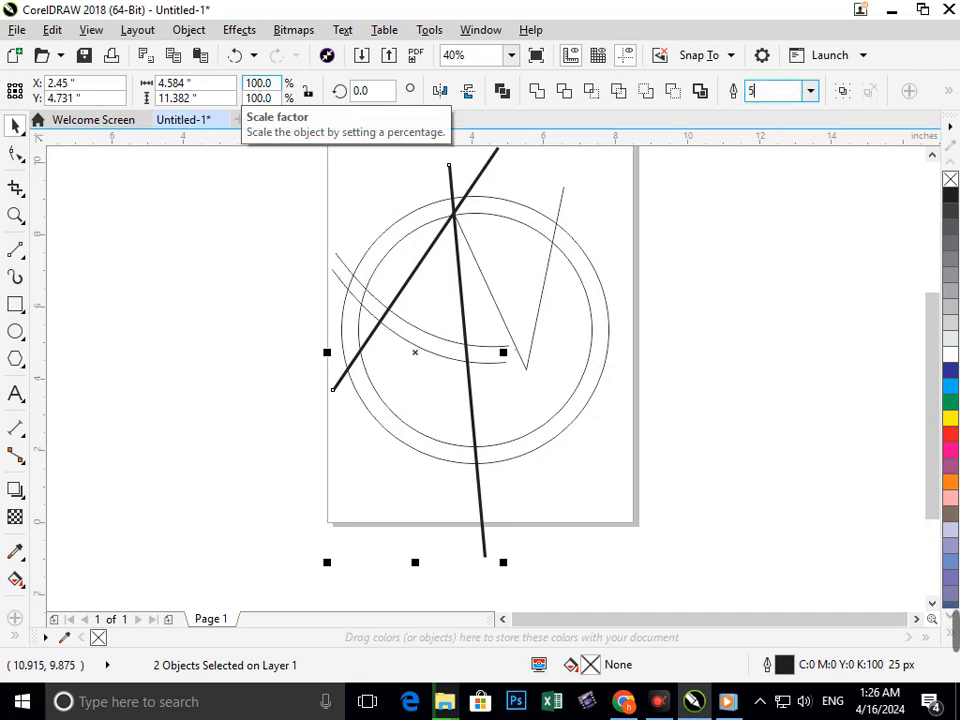
pyautogui.write('0')
pyautogui.press('Return')
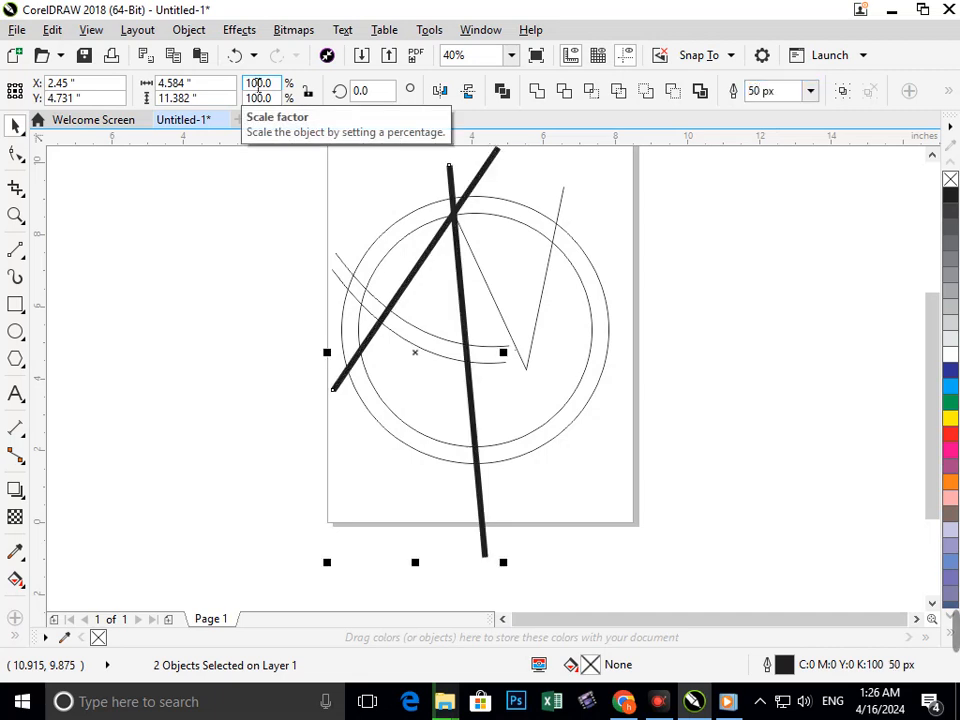
pyautogui.click(794, 92)
pyautogui.write('1')
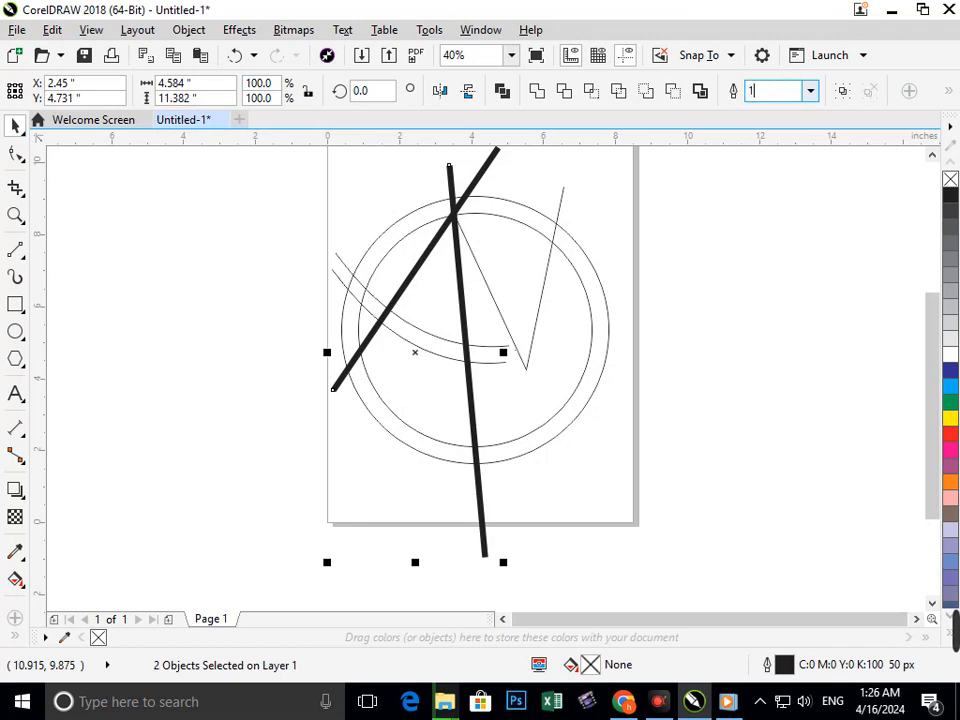
pyautogui.write('00')
pyautogui.press('Return')
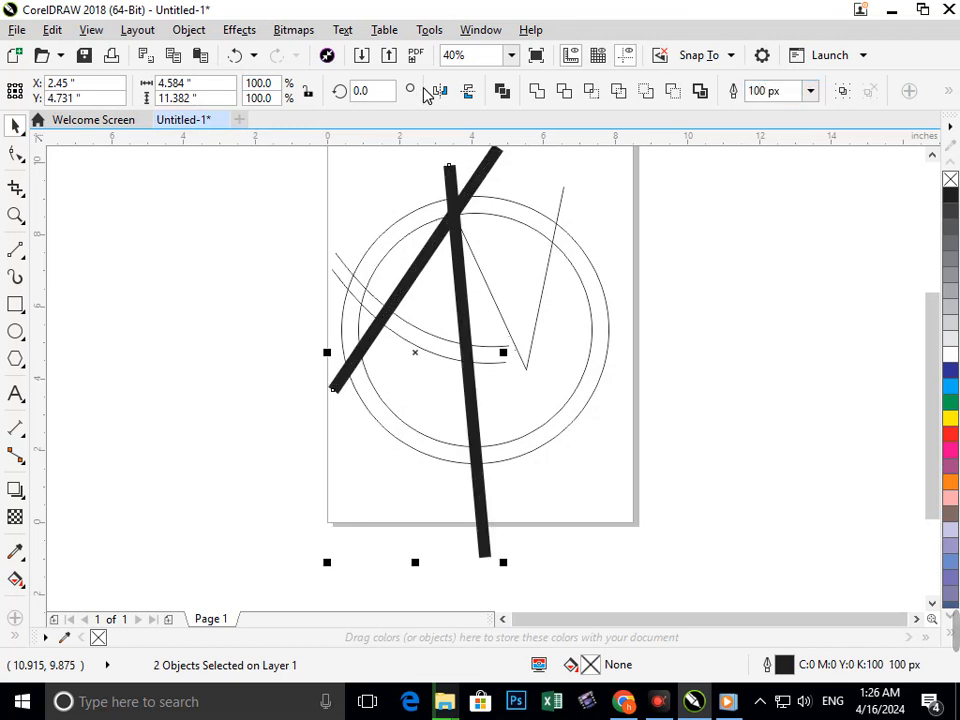
# Step: Set the V-shaped line's outline width to 100 px
pyautogui.click(541, 306)
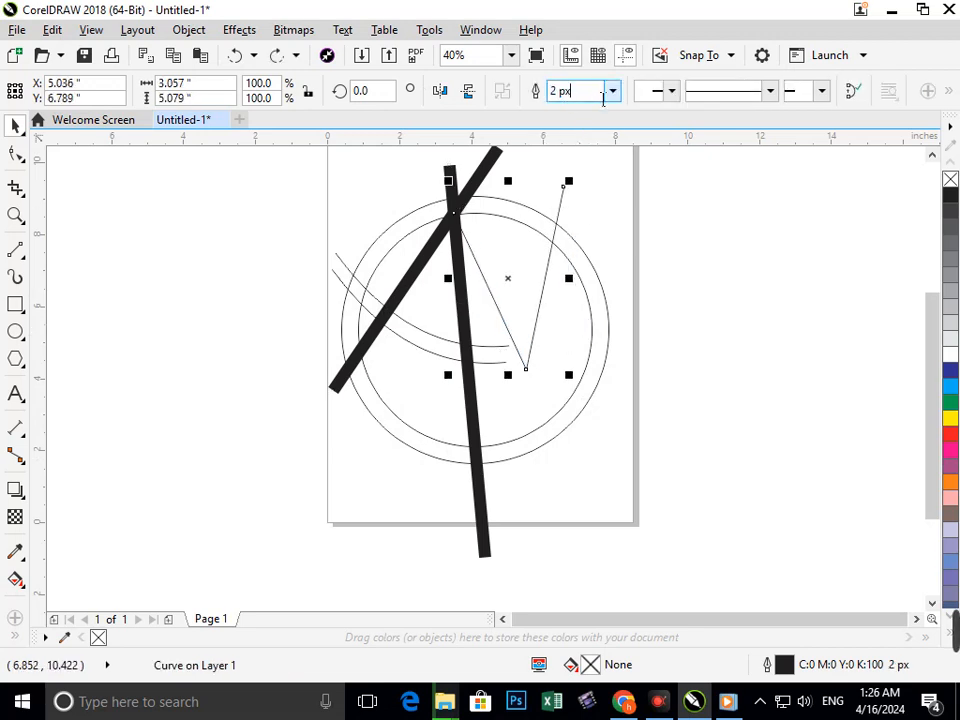
pyautogui.moveTo(603, 98); pyautogui.dragTo(459, 97)
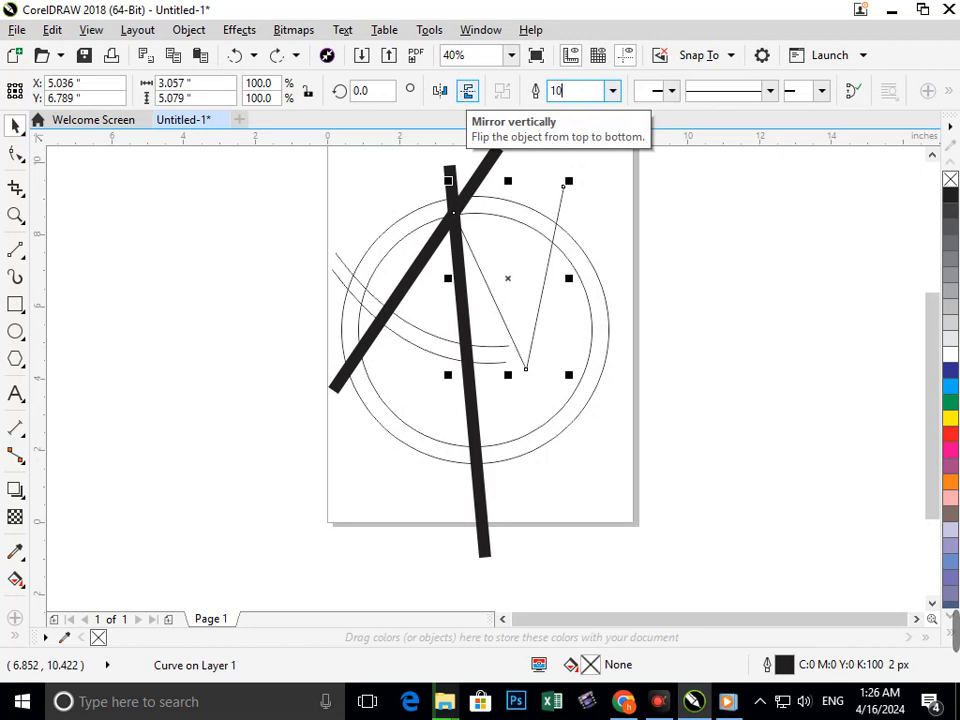
pyautogui.press('Return')
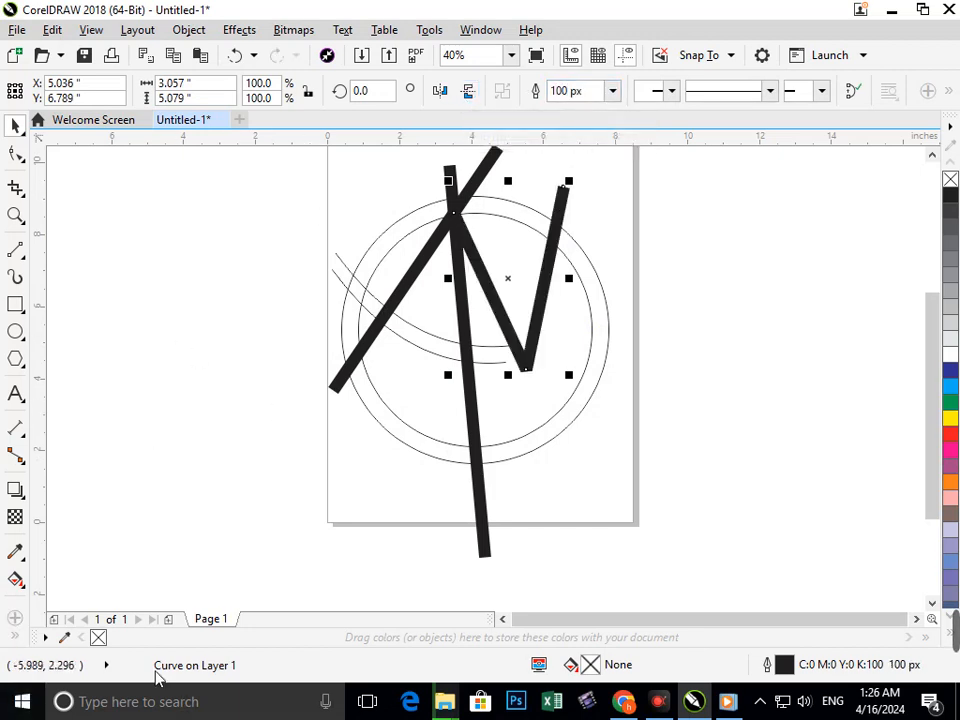
# Step: Smart-fill the crossbar area between the two curves and the A's legs with blue-grey
pyautogui.click(44, 622)
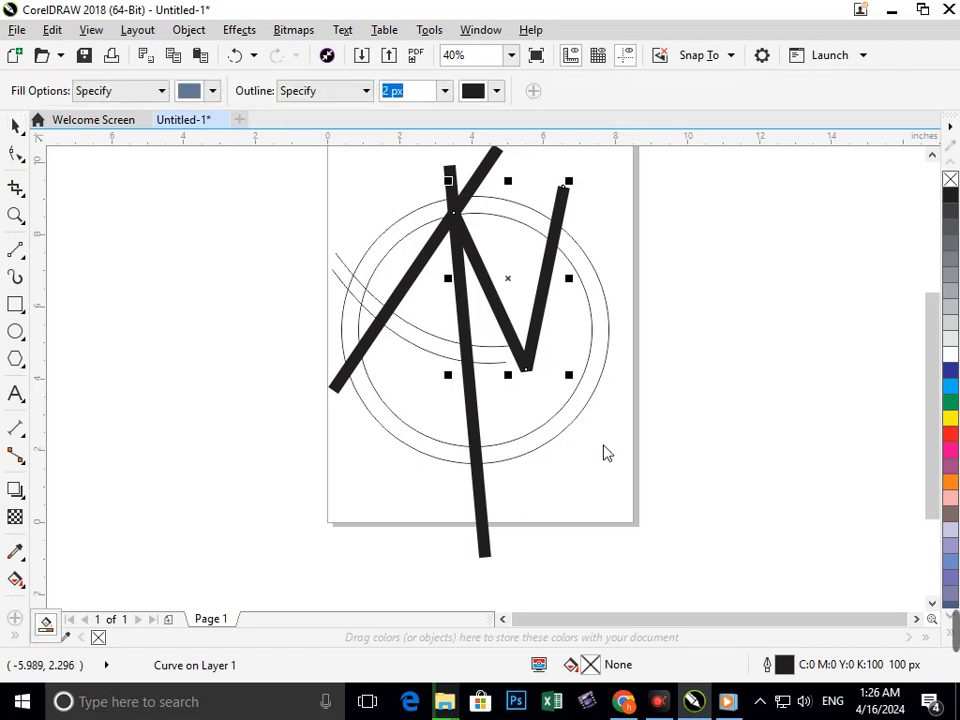
pyautogui.click(447, 353)
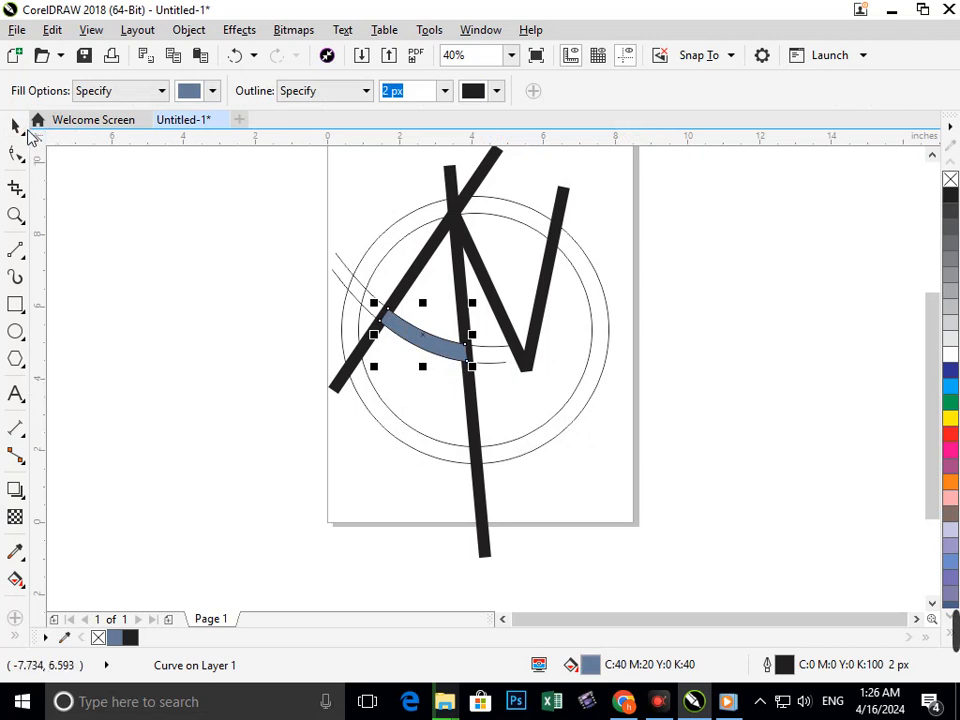
pyautogui.click(20, 127)
pyautogui.click(619, 525)
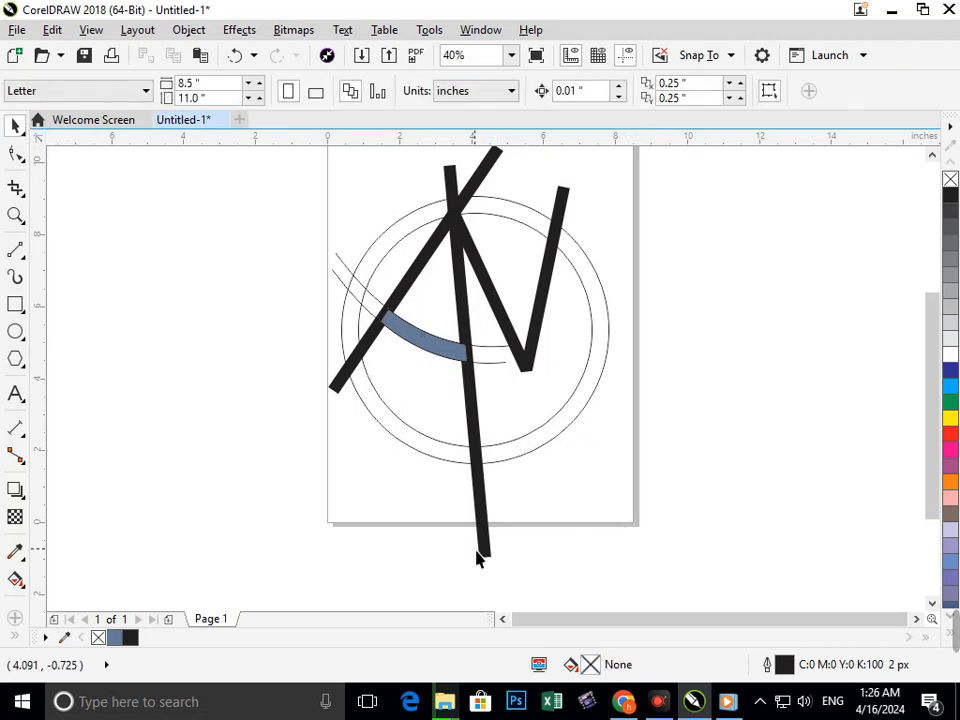
# Step: Duplicate the near-vertical thick line slightly to its right and smart-fill the ring's right section between that copy and the V in blue-grey
pyautogui.moveTo(491, 561); pyautogui.dragTo(512, 555)
pyautogui.click(629, 510)
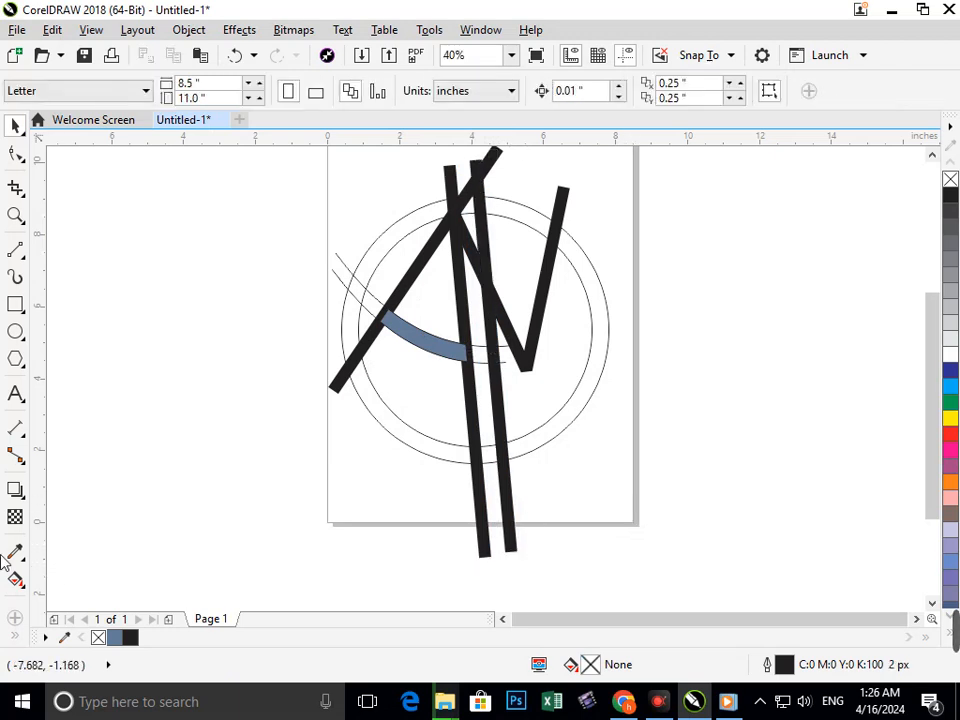
pyautogui.click(17, 638)
pyautogui.click(45, 622)
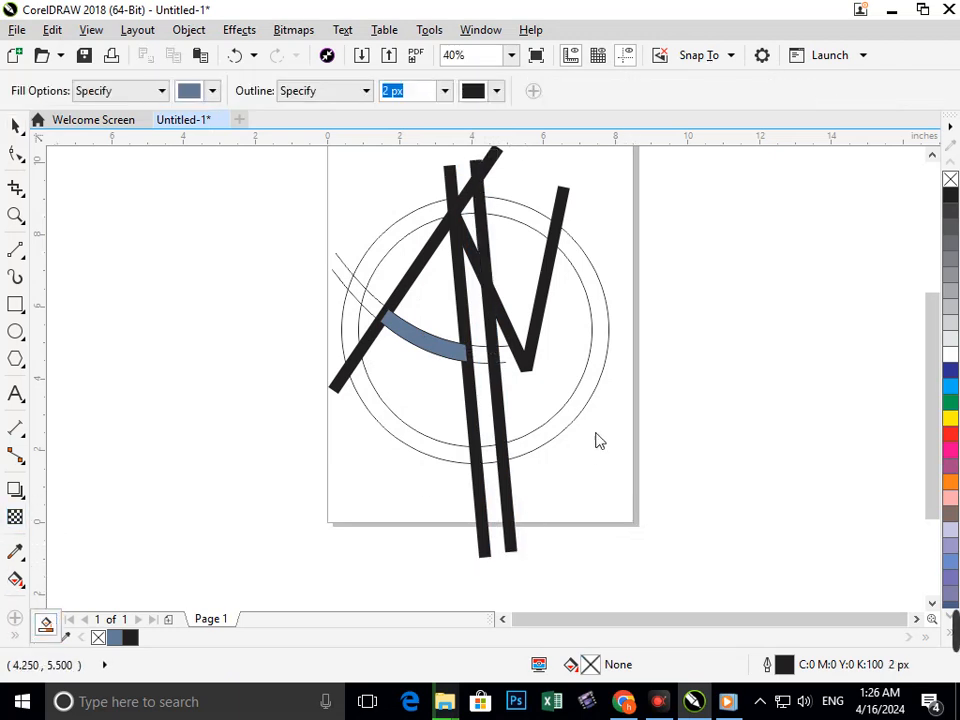
pyautogui.click(556, 428)
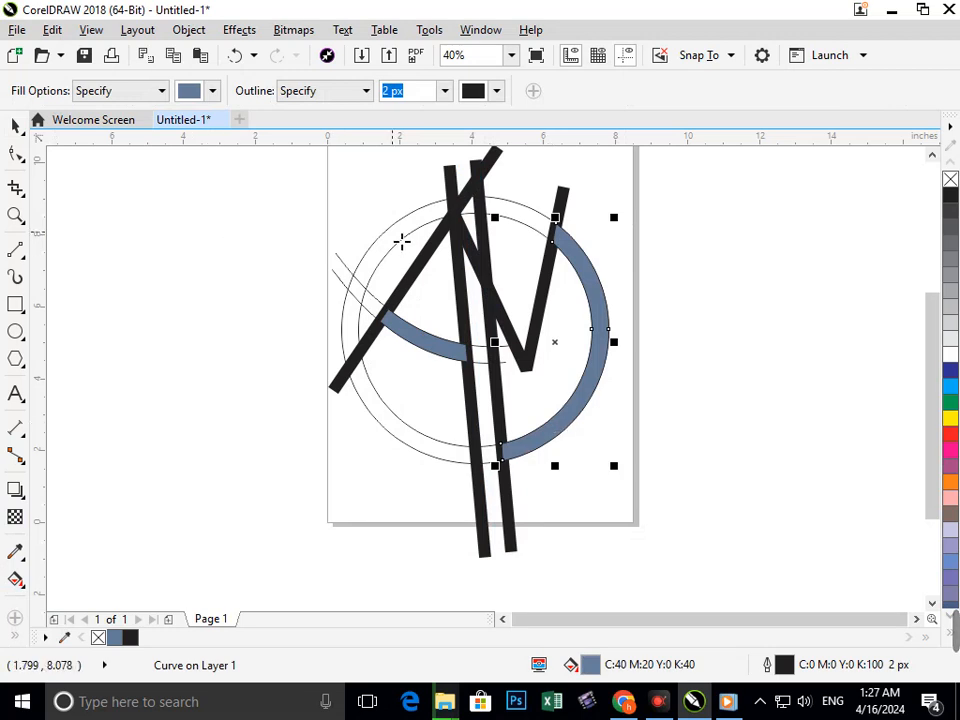
# Step: Delete the duplicated near-vertical thick line
pyautogui.click(15, 124)
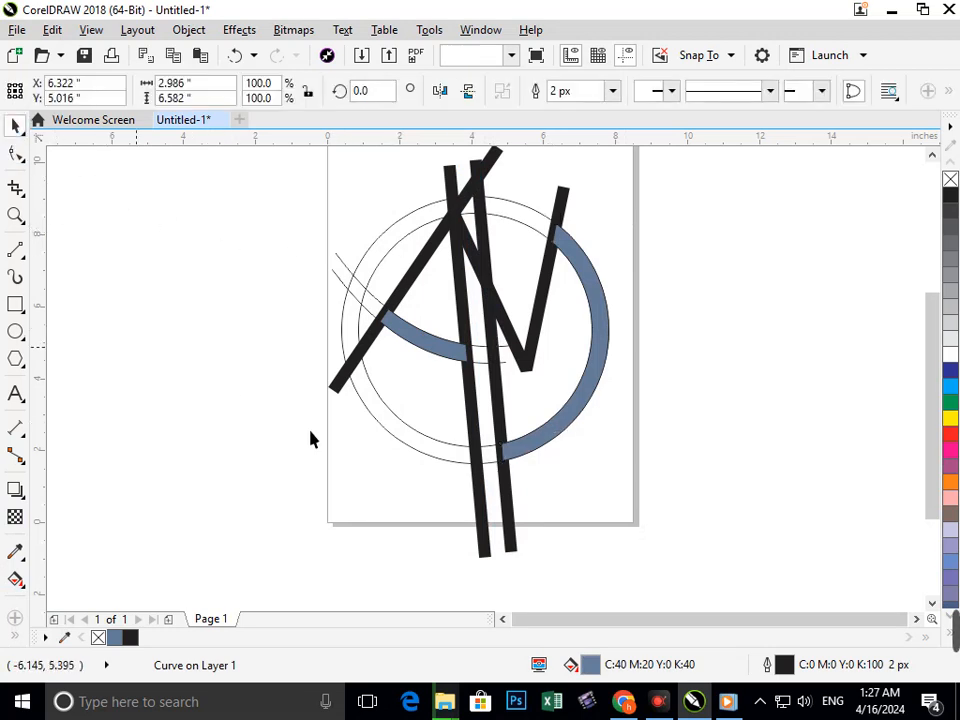
pyautogui.click(556, 518)
pyautogui.click(512, 552)
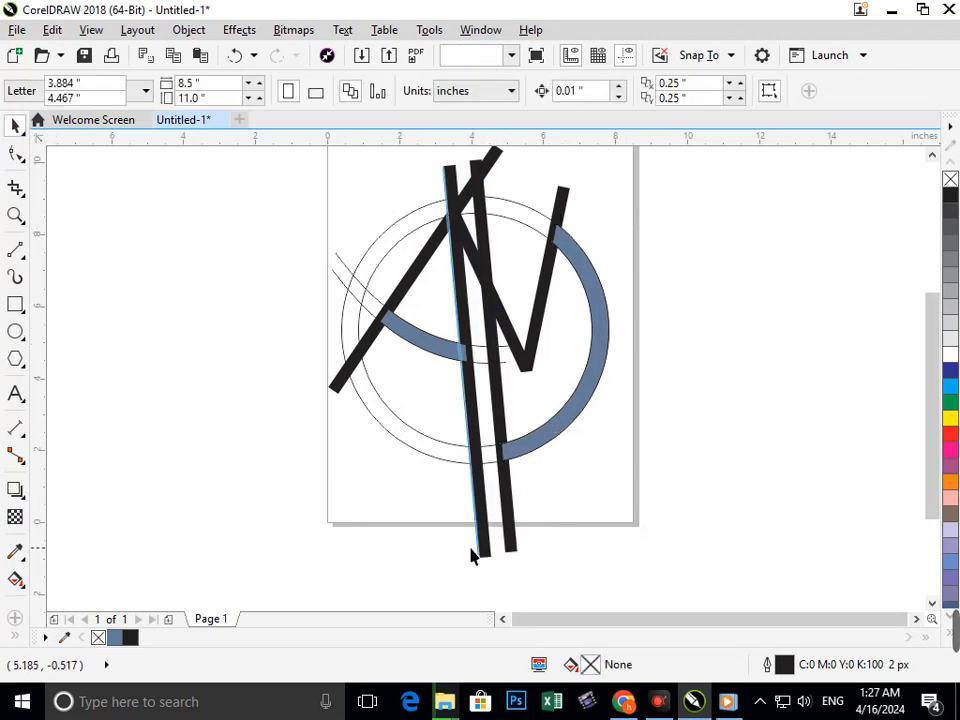
pyautogui.press('Delete')
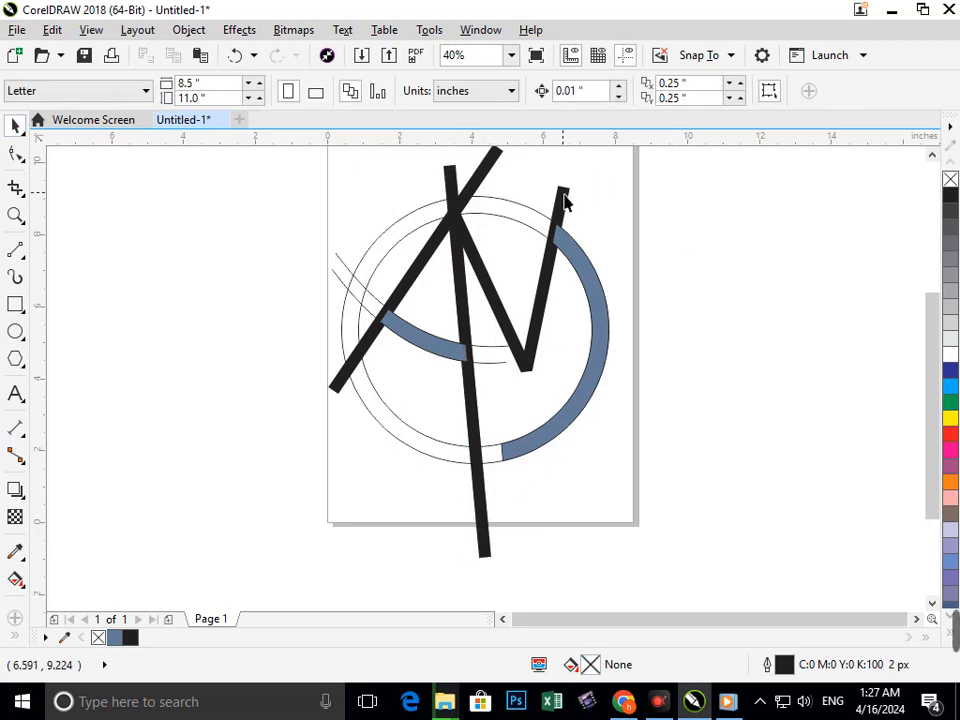
# Step: Undo the V's move and give the outer circle a white outline
pyautogui.moveTo(565, 203); pyautogui.dragTo(589, 288)
pyautogui.hotkey('ctrl', 'z')
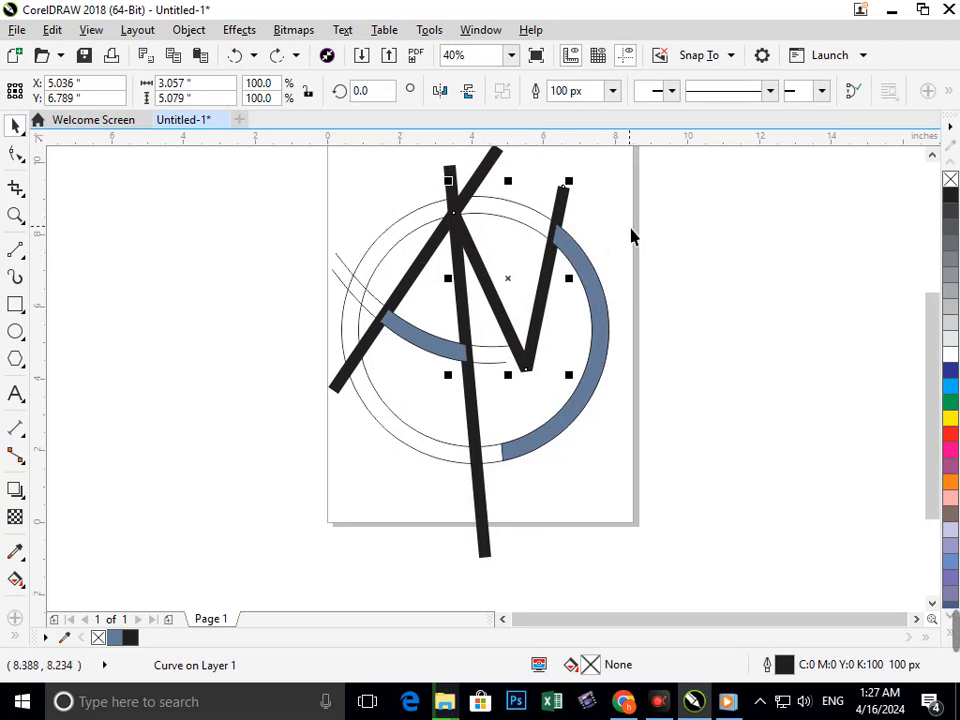
pyautogui.click(553, 221)
pyautogui.click(503, 222)
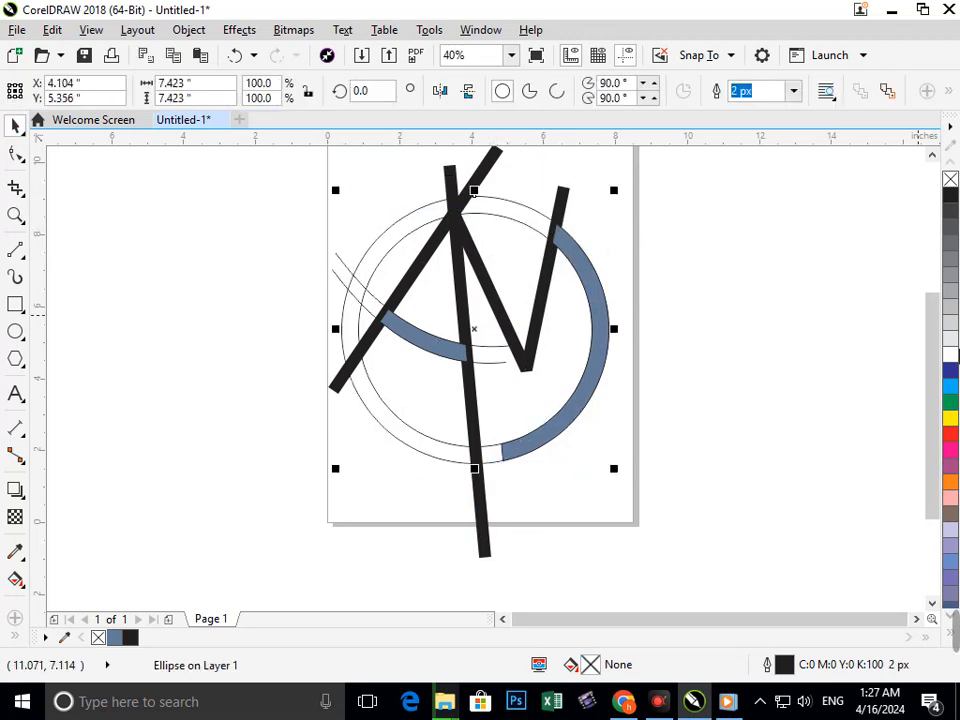
pyautogui.rightClick(950, 354)
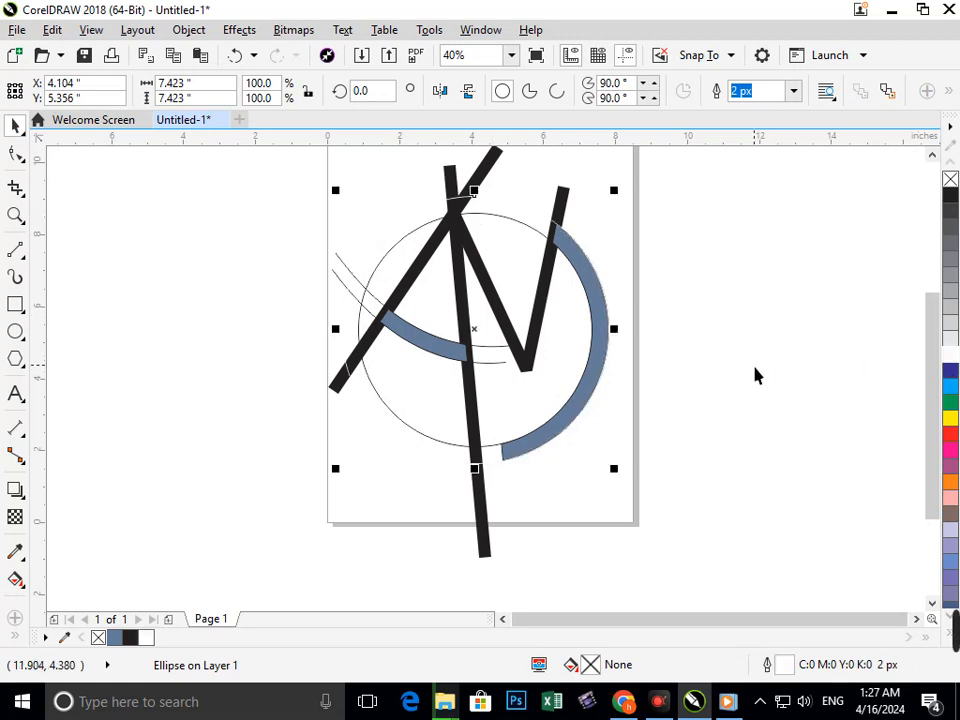
# Step: Remove the end of the V's right stroke that extends beyond the outer circle using Virtual Segment Delete
pyautogui.press('F2')
pyautogui.moveTo(551, 185); pyautogui.dragTo(594, 251)
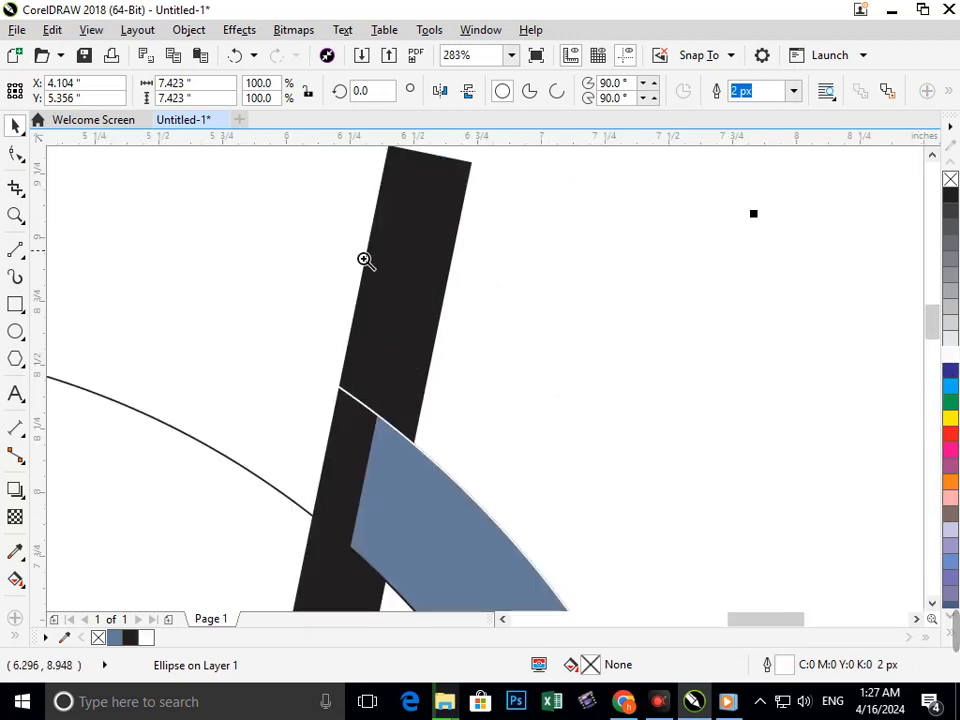
pyautogui.click(20, 190)
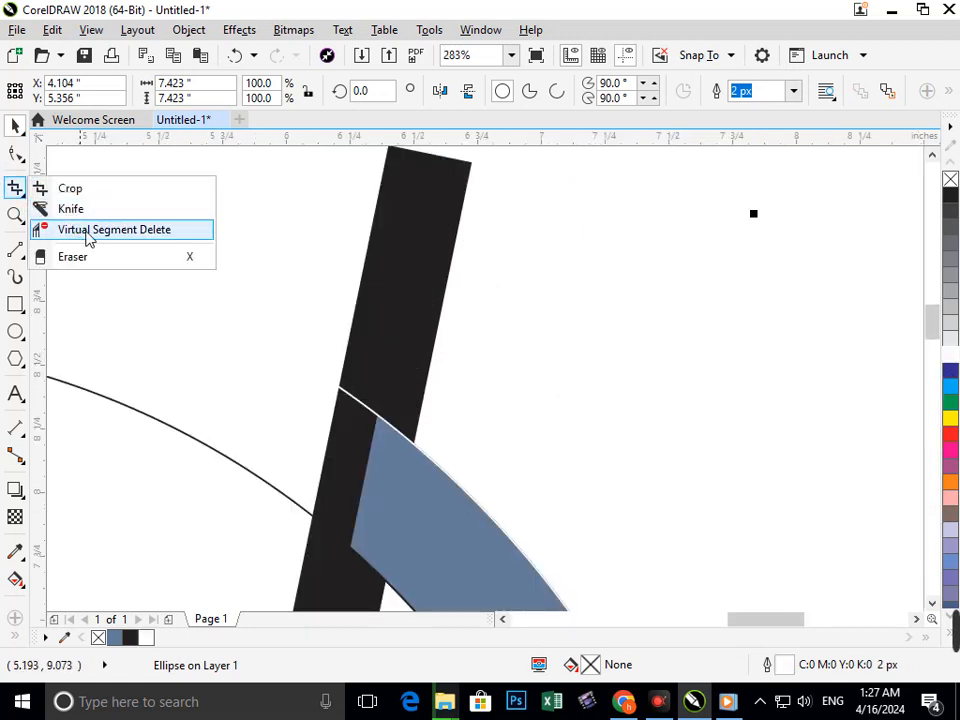
pyautogui.click(86, 229)
pyautogui.moveTo(357, 232); pyautogui.dragTo(533, 285)
pyautogui.moveTo(326, 286); pyautogui.dragTo(431, 390)
# Step: Remove the upper ends of the A's two thick legs that extend beyond the outer circle using Virtual Segment Delete
pyautogui.press('F3')
pyautogui.moveTo(388, 297); pyautogui.dragTo(460, 343)
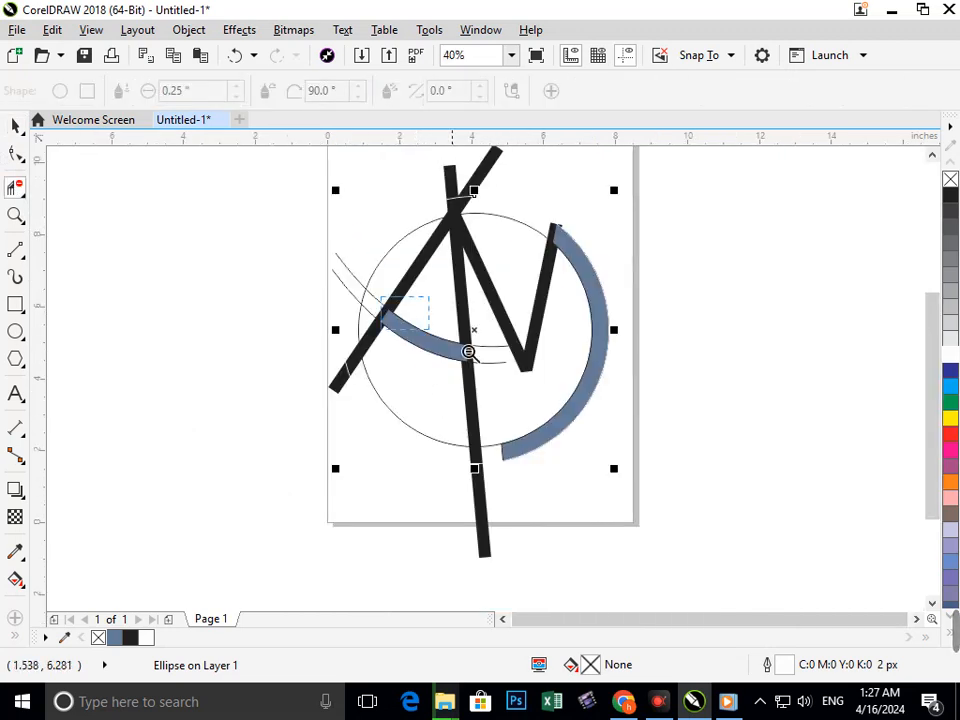
pyautogui.press('F3')
pyautogui.press('F2')
pyautogui.moveTo(322, 260); pyautogui.dragTo(645, 385)
pyautogui.moveTo(302, 281)
pyautogui.mouseDown()
pyautogui.moveTo(538, 347)
pyautogui.moveTo(613, 385)
pyautogui.moveTo(551, 386)
pyautogui.mouseUp()
pyautogui.press('F3')
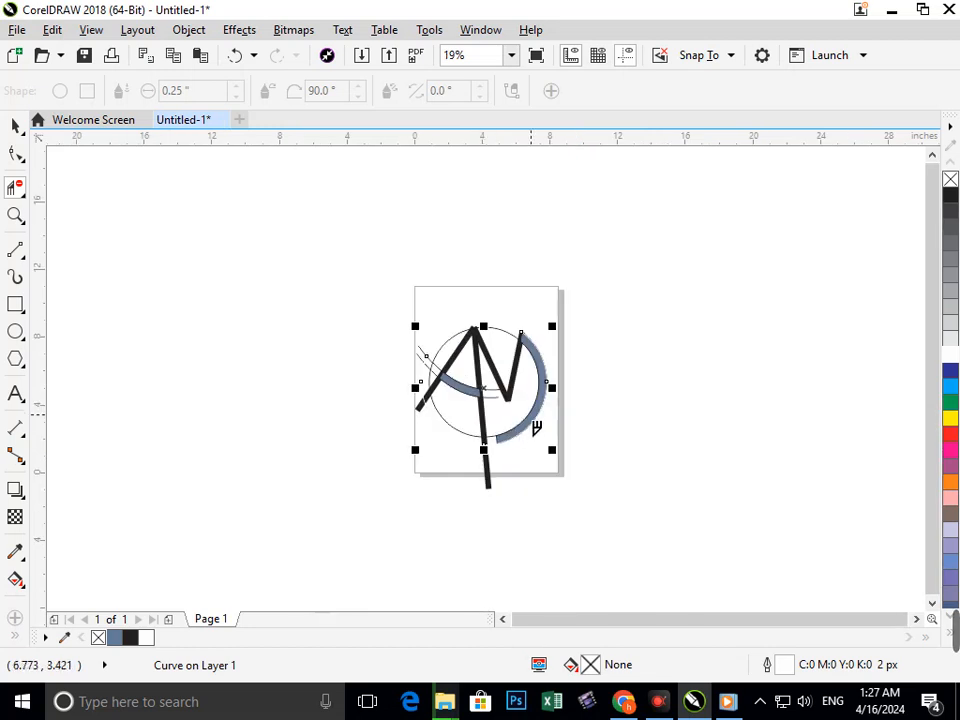
# Step: Remove the leftover circle segments and the thin curves extending past the A's crossbar using Virtual Segment Delete
pyautogui.press('F2')
pyautogui.moveTo(384, 306); pyautogui.dragTo(638, 528)
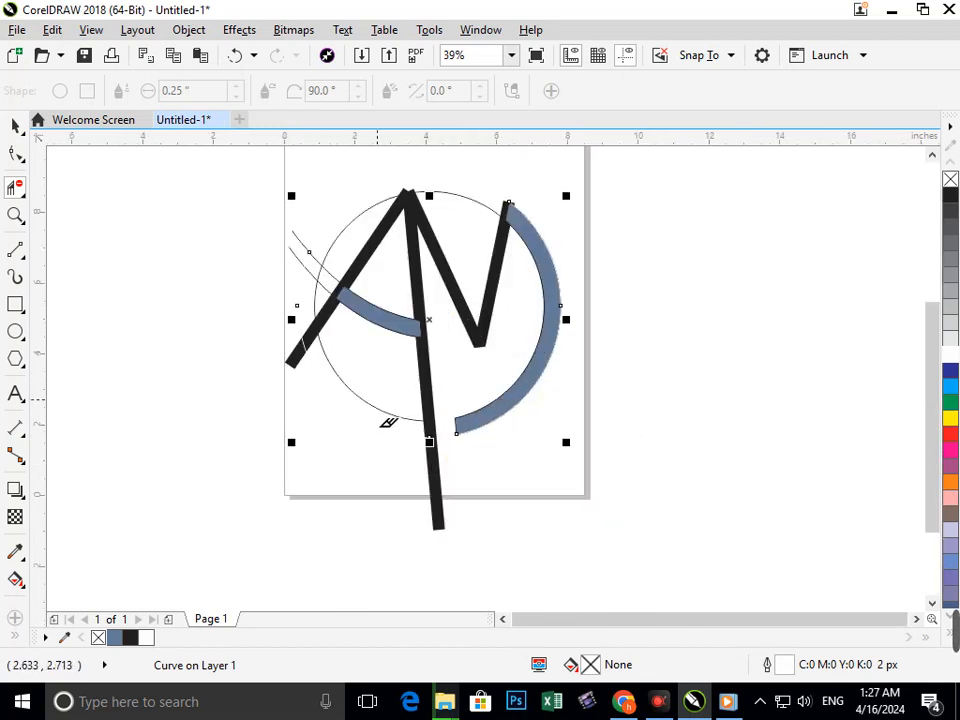
pyautogui.click(345, 395)
pyautogui.click(336, 285)
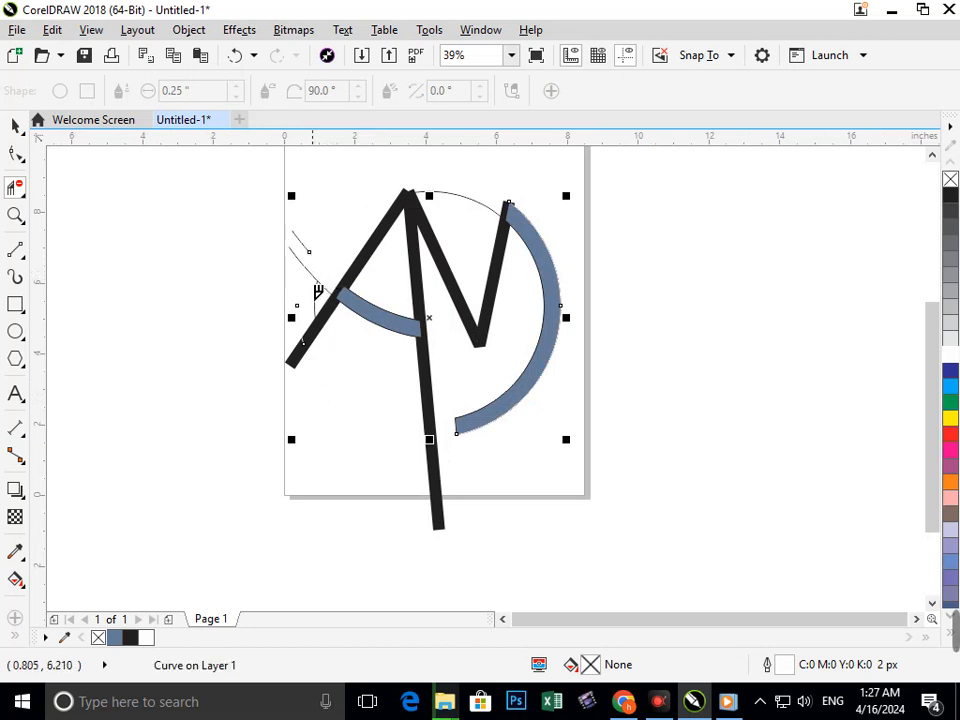
pyautogui.moveTo(325, 262); pyautogui.dragTo(275, 285)
pyautogui.click(446, 193)
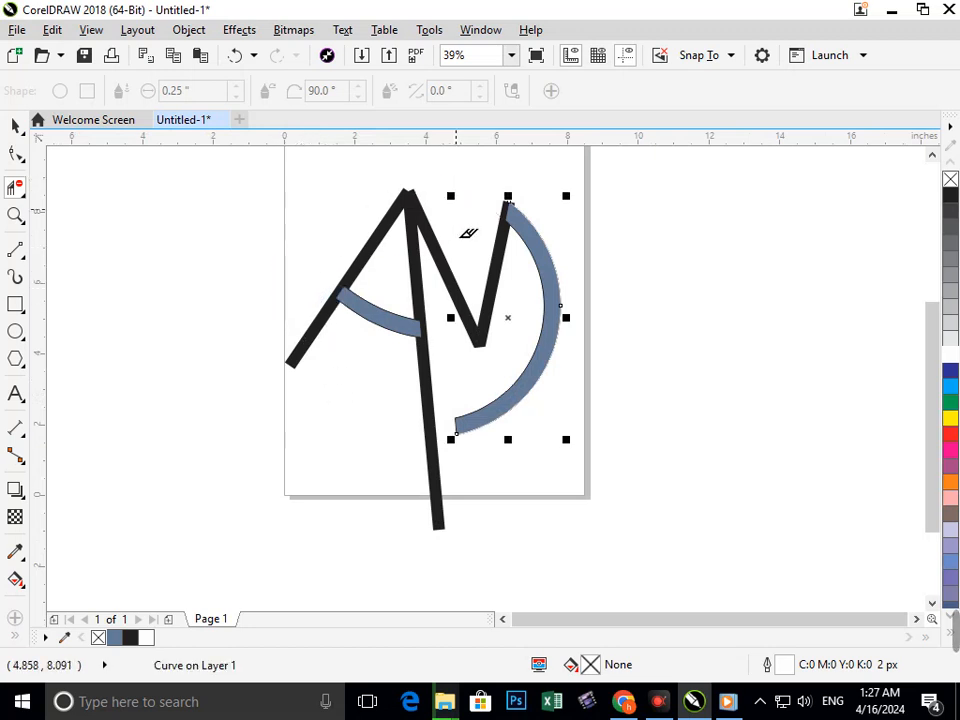
# Step: Give all the logo's objects round line caps, with the outline behind the fill and scaling with the object
pyautogui.click(15, 124)
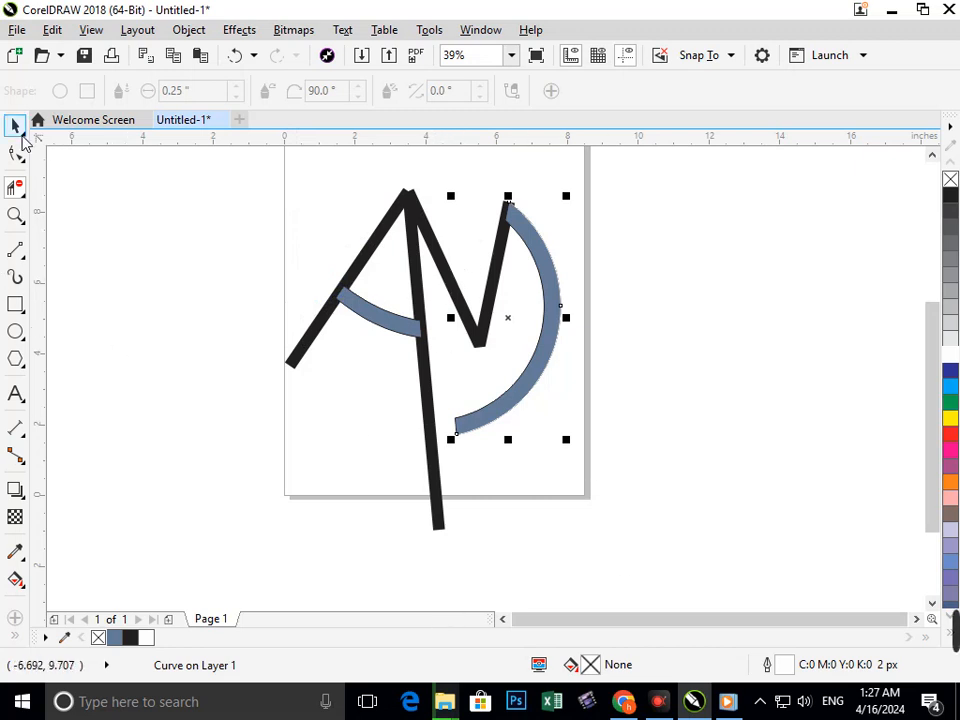
pyautogui.click(170, 352)
pyautogui.moveTo(519, 504); pyautogui.dragTo(649, 606)
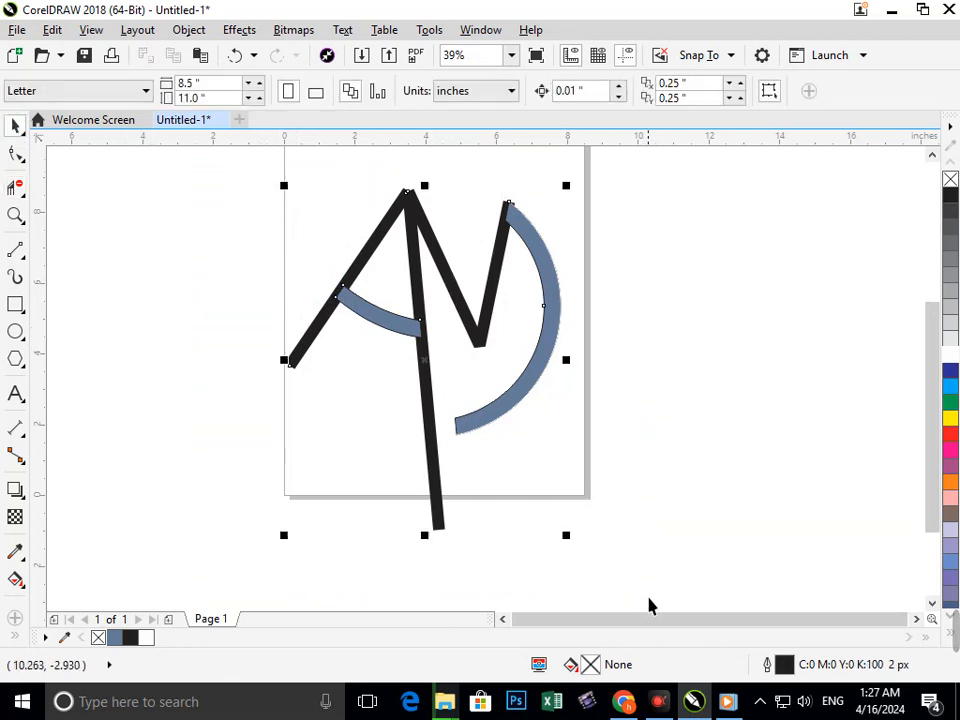
pyautogui.press('F12')
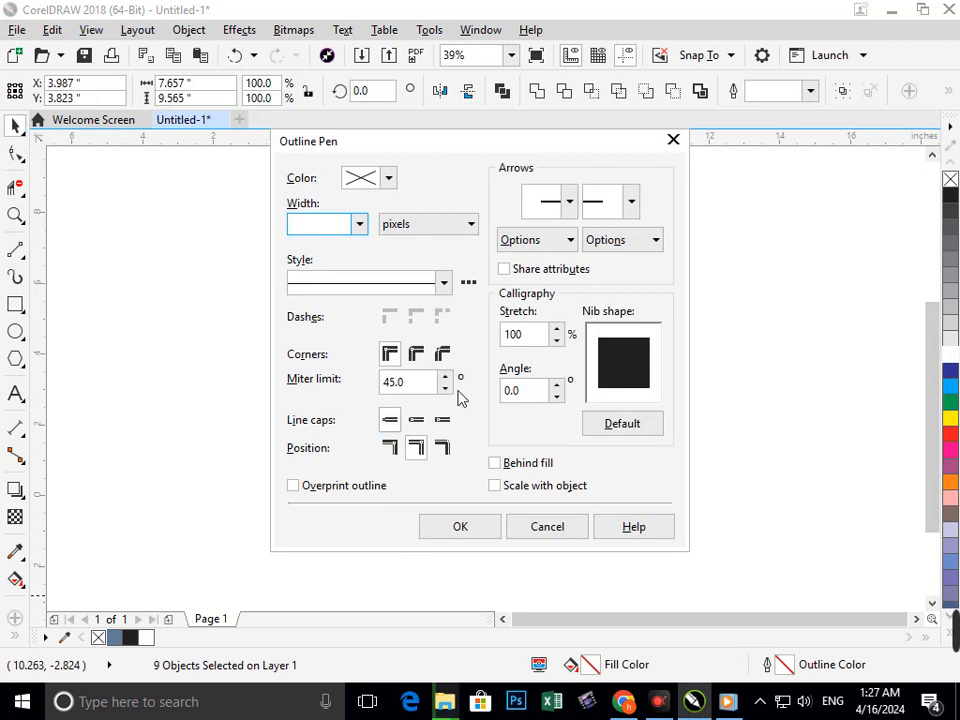
pyautogui.click(416, 419)
pyautogui.click(495, 463)
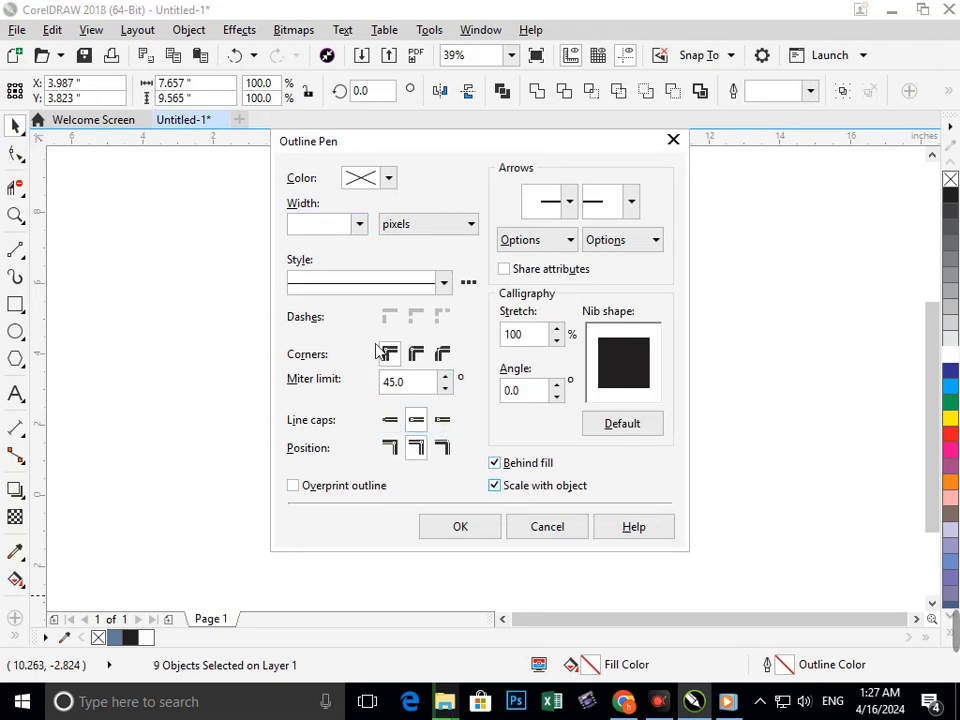
pyautogui.click(359, 224)
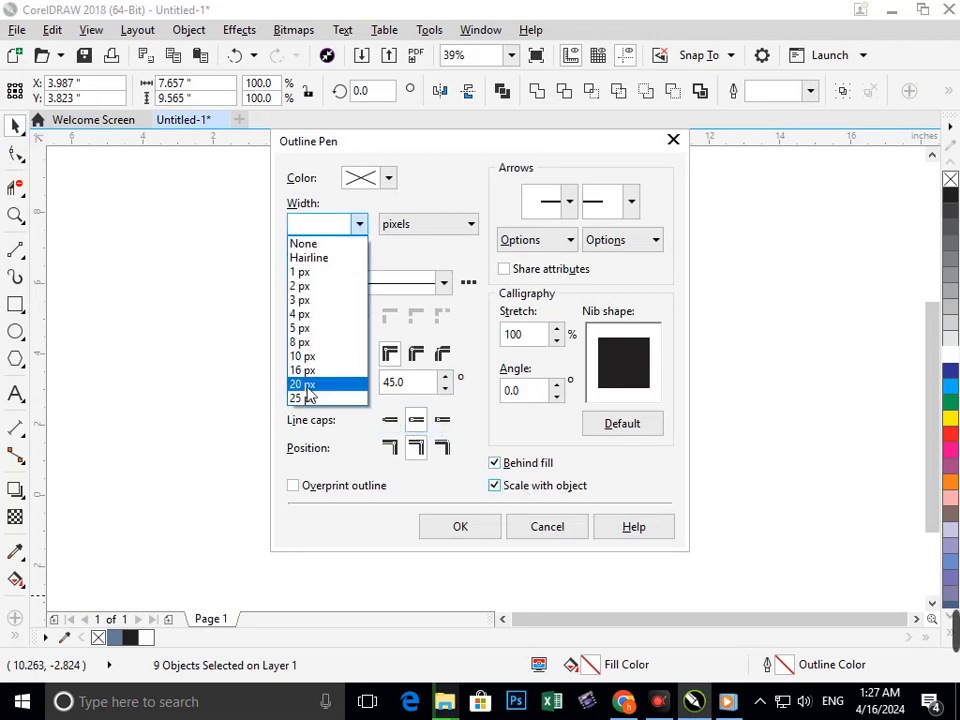
pyautogui.click(420, 488)
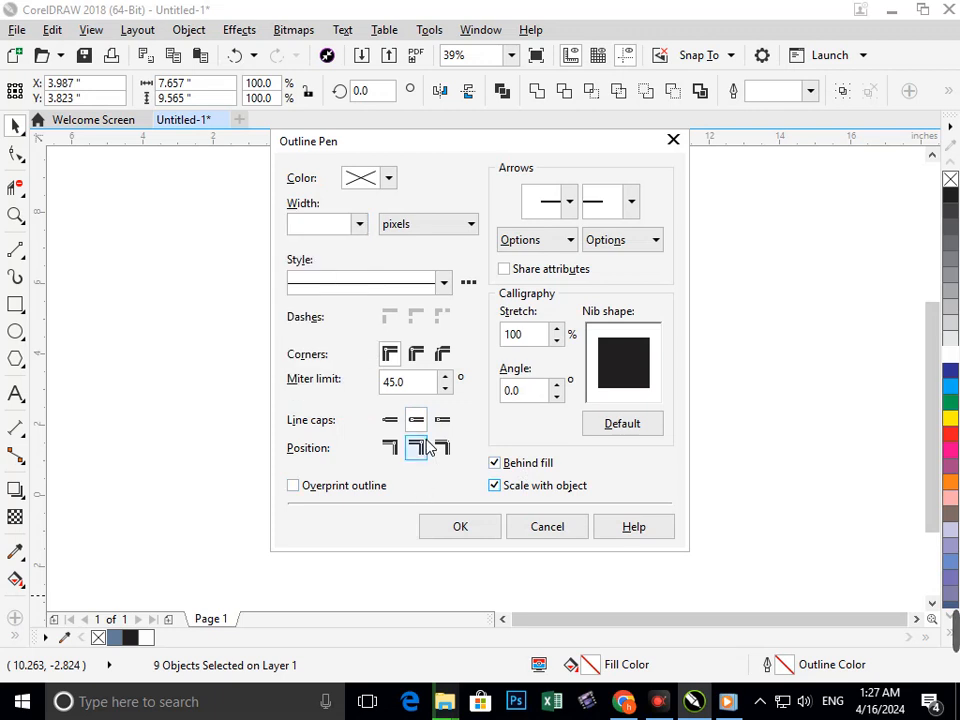
pyautogui.click(462, 527)
pyautogui.click(585, 516)
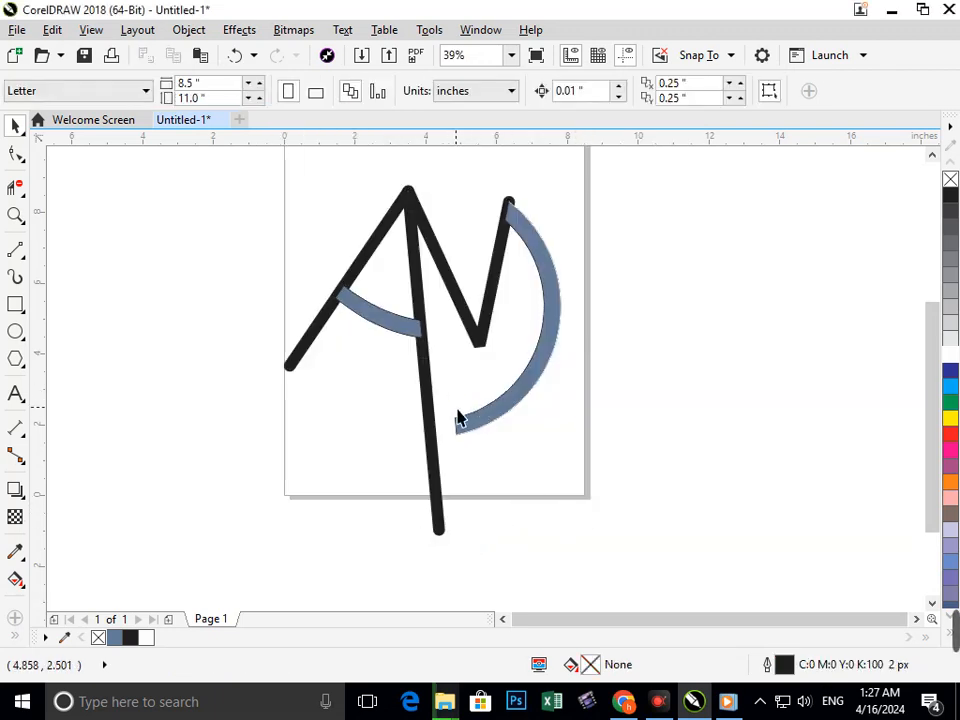
# Step: Color the A's curved crossbar and both of its legs blue
pyautogui.moveTo(394, 327); pyautogui.dragTo(370, 356)
pyautogui.hotkey('ctrl', 'z')
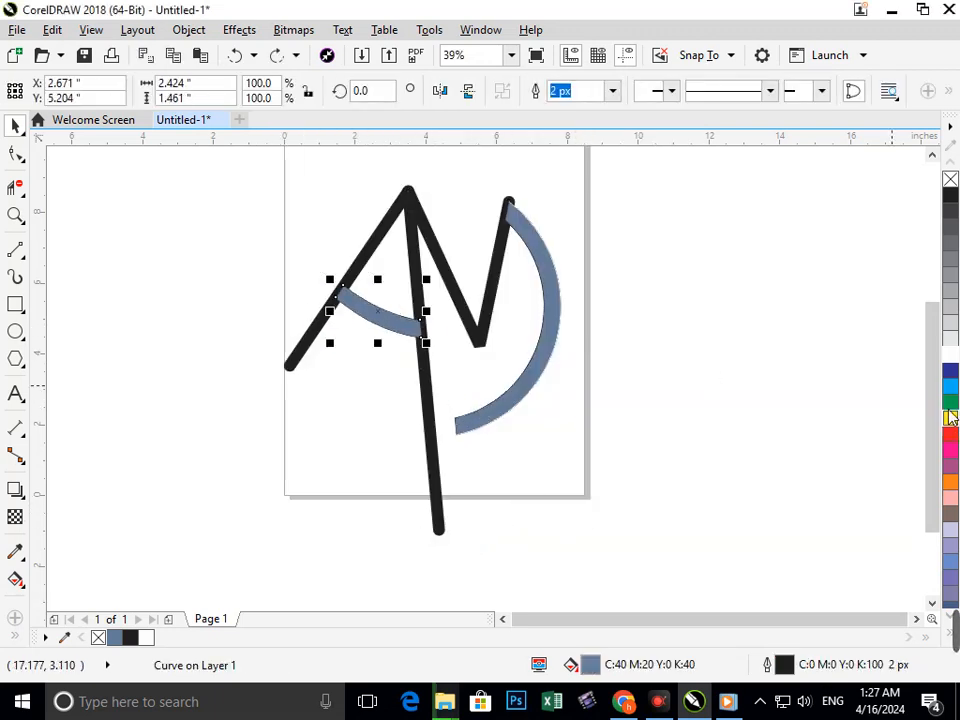
pyautogui.click(950, 371)
pyautogui.click(418, 504)
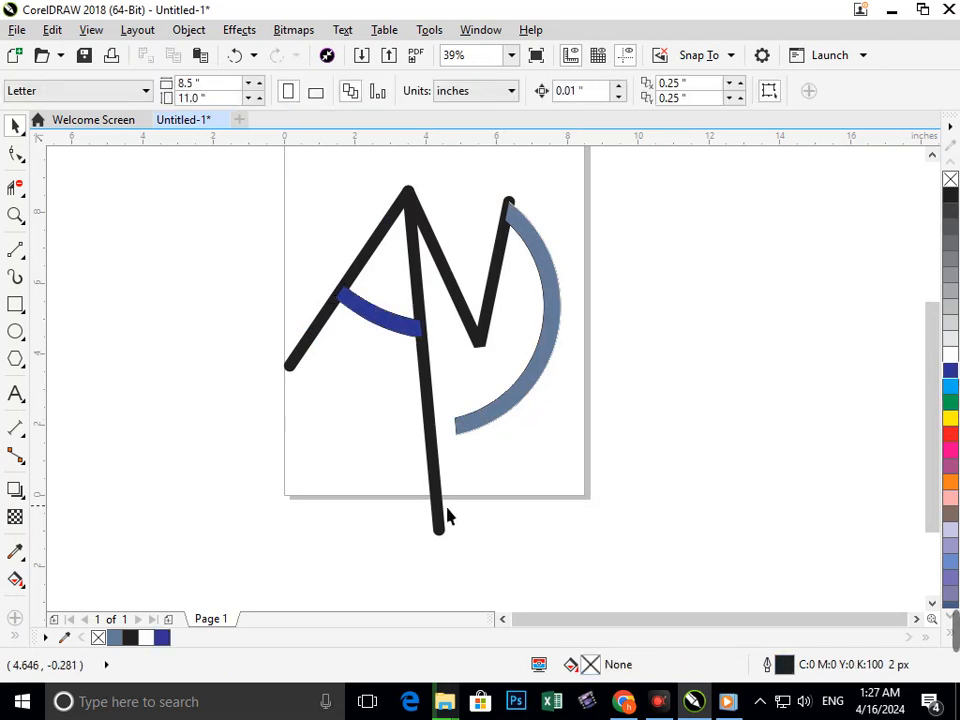
pyautogui.click(439, 514)
pyautogui.click(950, 373)
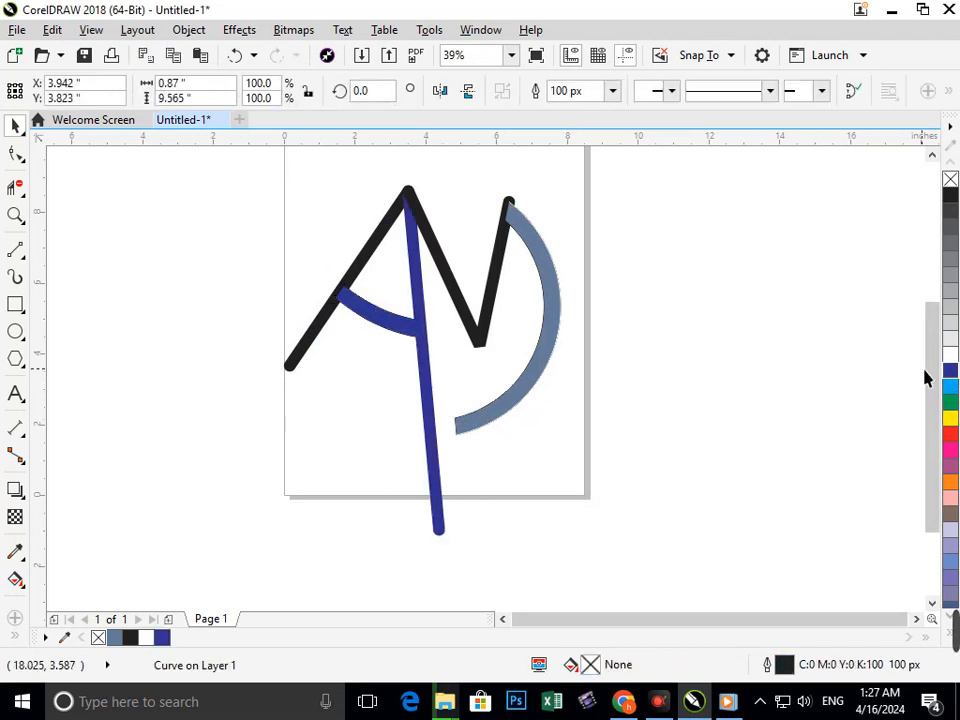
pyautogui.click(392, 274)
pyautogui.moveTo(364, 253); pyautogui.dragTo(353, 256)
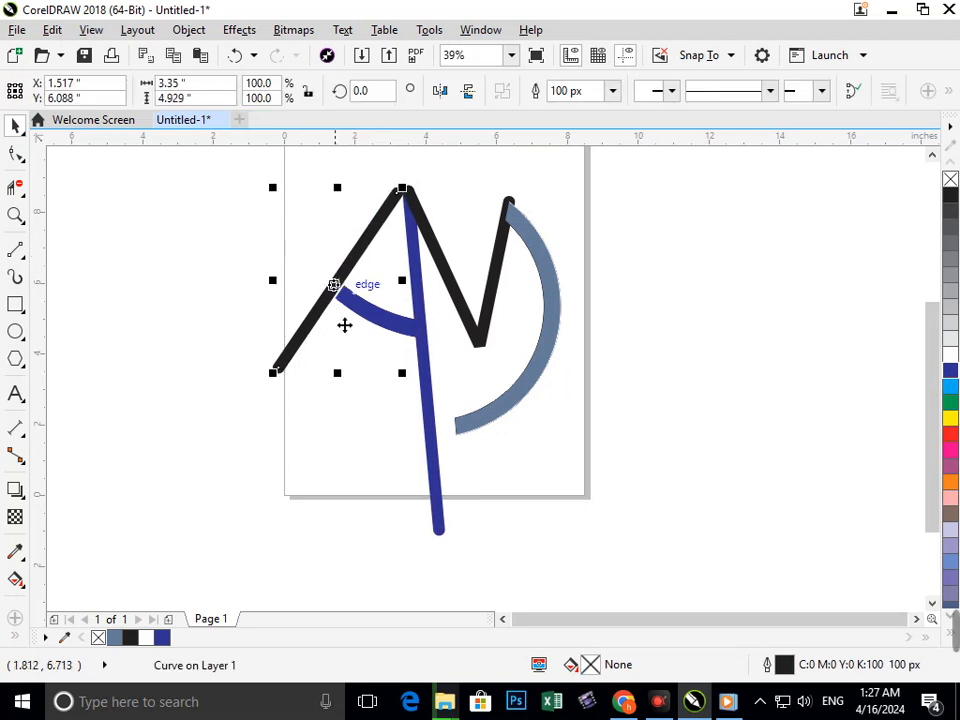
pyautogui.hotkey('ctrl', 'z')
pyautogui.click(953, 371)
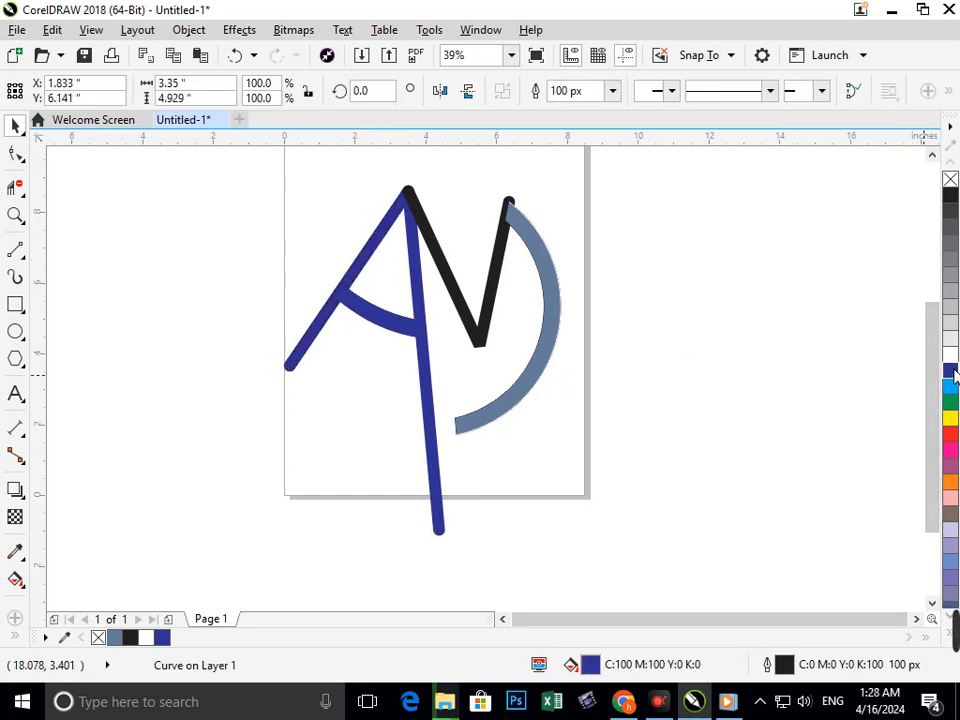
pyautogui.click(714, 425)
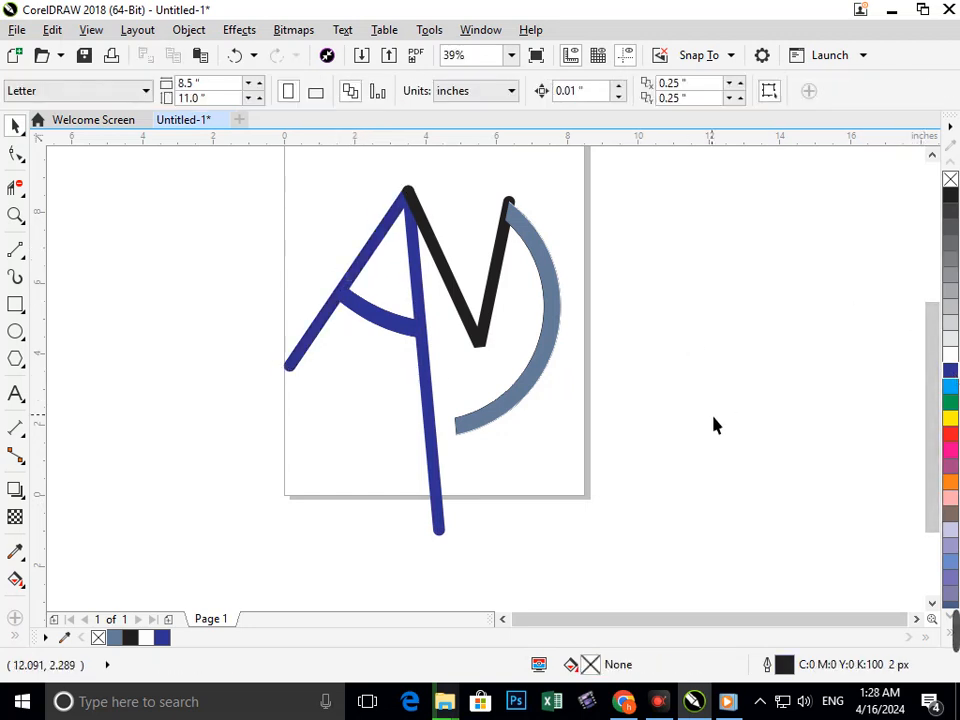
# Step: Color the V stroke red
pyautogui.click(486, 356)
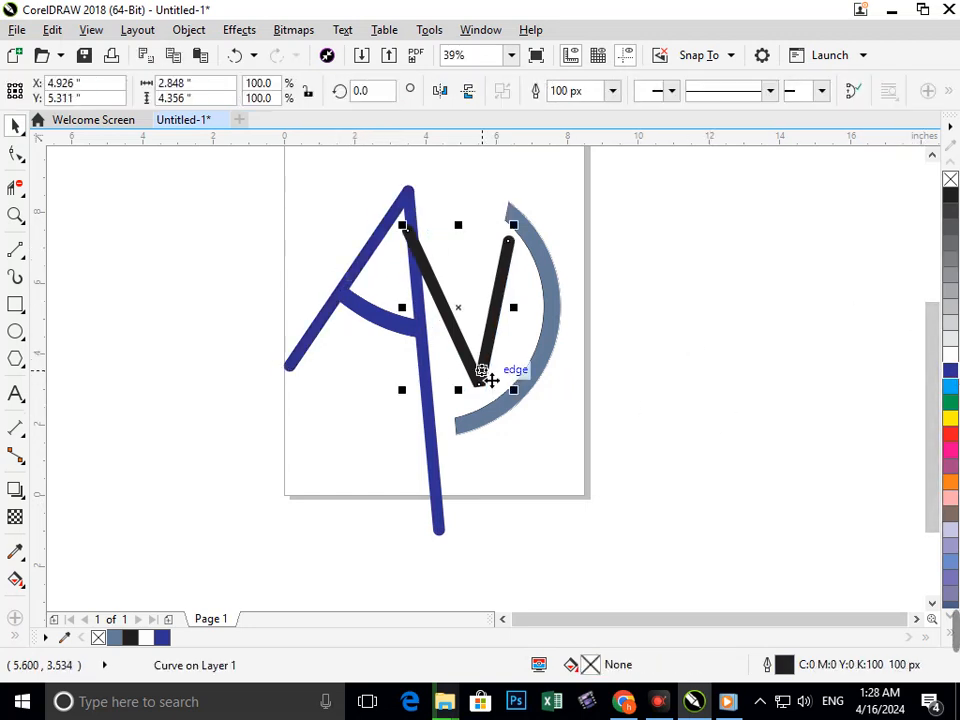
pyautogui.click(951, 436)
pyautogui.click(720, 467)
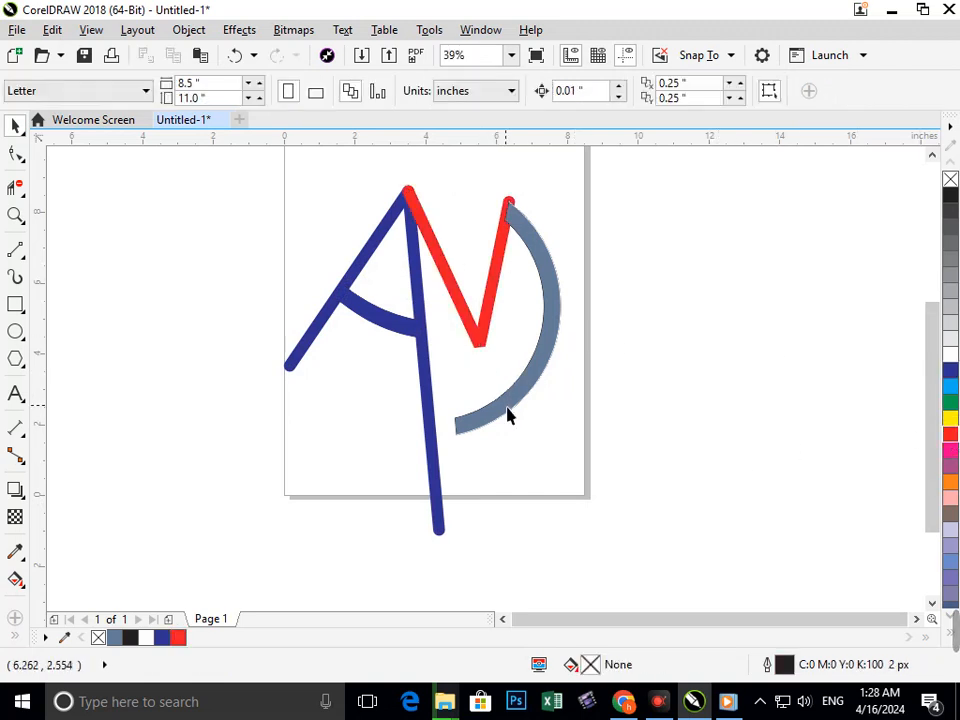
# Step: Try to color the ring section red by applying red to the thin arc on its outer edge
pyautogui.click(507, 410)
pyautogui.click(951, 443)
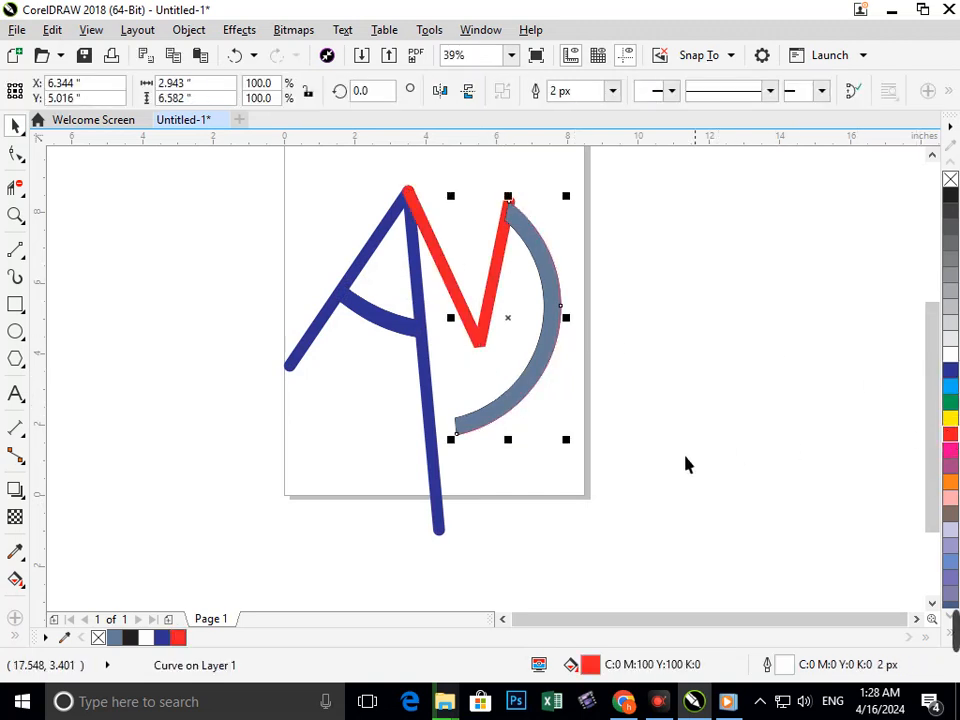
pyautogui.click(532, 412)
pyautogui.click(518, 402)
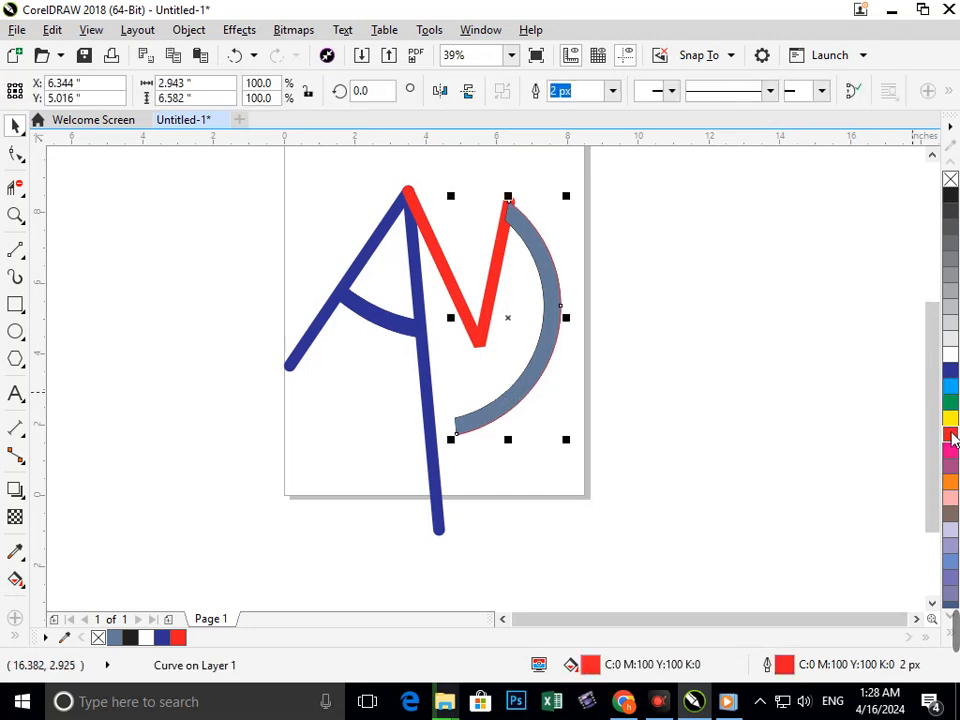
pyautogui.click(619, 405)
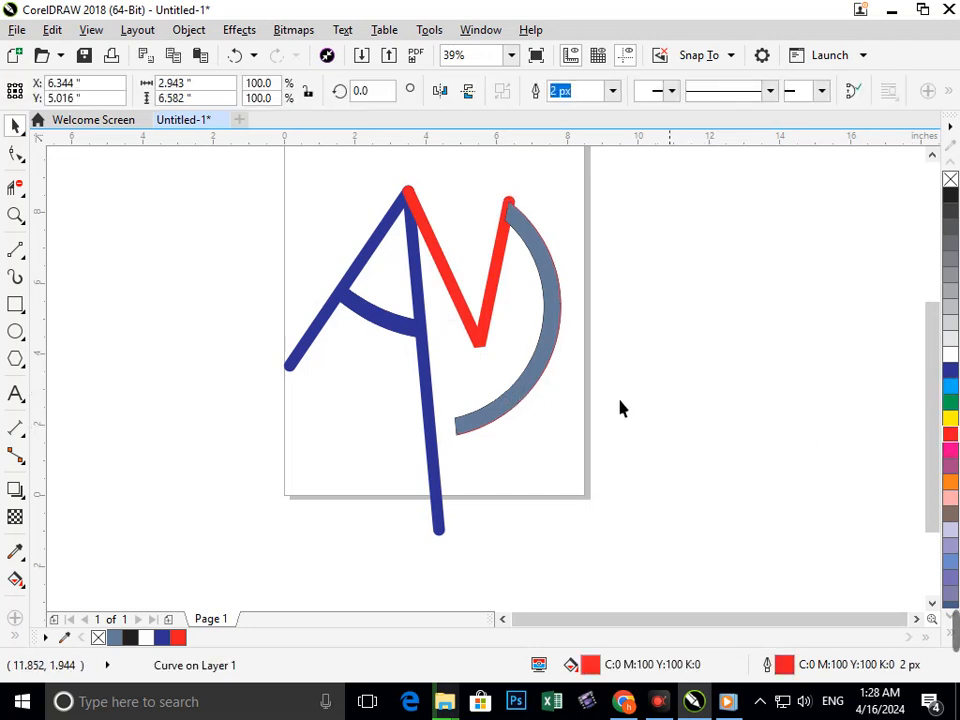
# Step: Shift the ring section slightly up at the V's upper end and delete the thin leftover arcs along its edges
pyautogui.click(522, 402)
pyautogui.moveTo(523, 392); pyautogui.dragTo(531, 388)
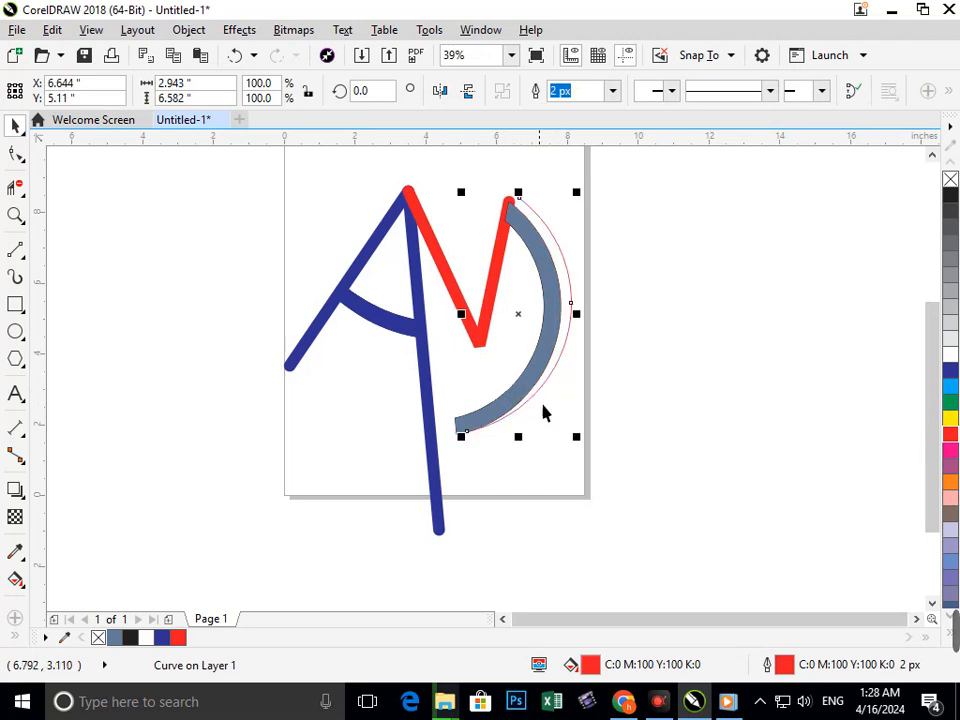
pyautogui.click(592, 412)
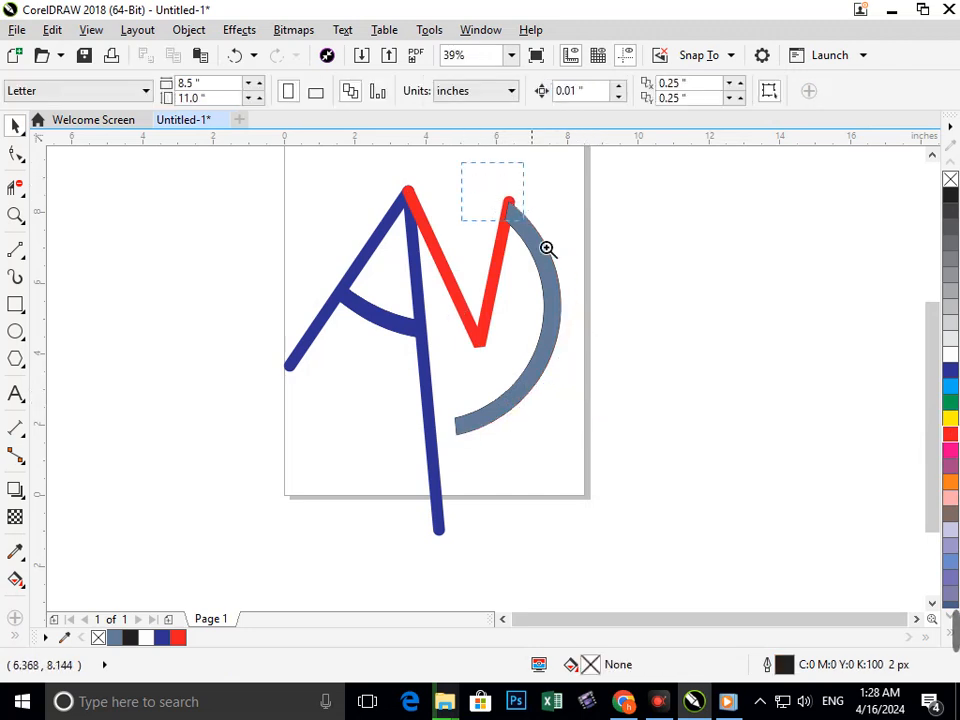
pyautogui.moveTo(547, 248); pyautogui.dragTo(587, 292)
pyautogui.moveTo(474, 336); pyautogui.dragTo(474, 316)
pyautogui.press('F3')
pyautogui.click(714, 319)
pyautogui.moveTo(429, 169); pyautogui.dragTo(656, 349)
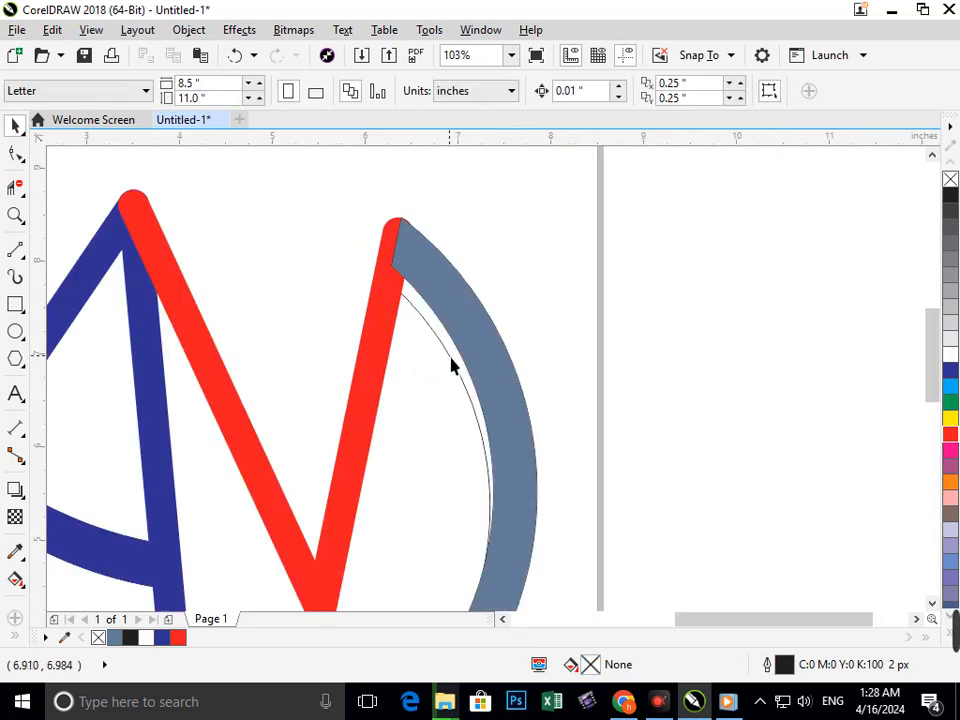
pyautogui.click(451, 366)
pyautogui.press('Delete')
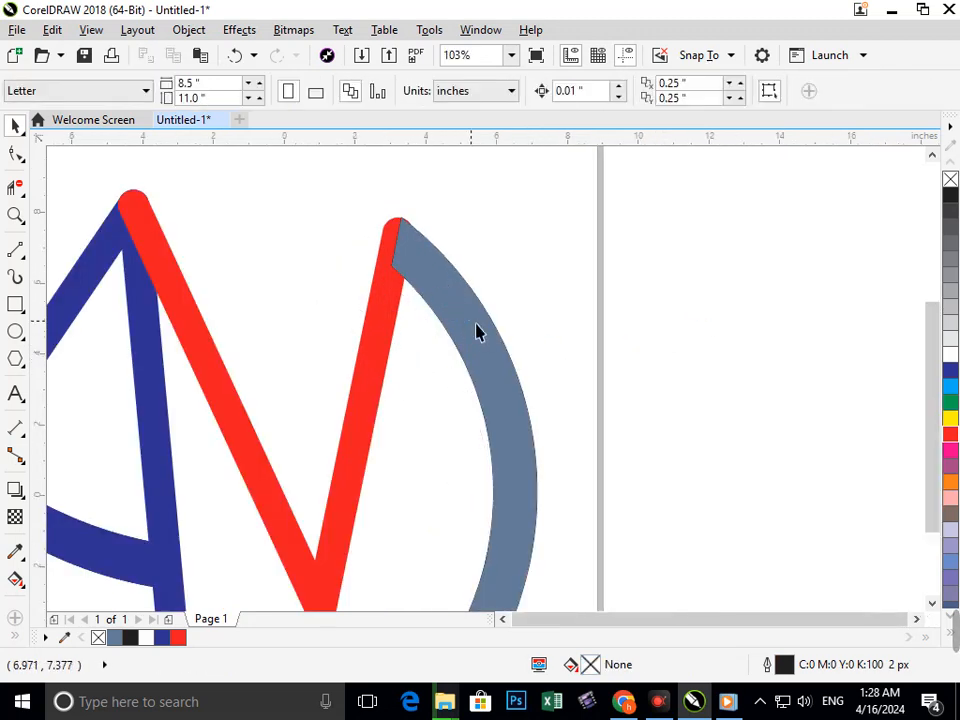
# Step: Color the ring section and the A's long near-vertical leg red
pyautogui.press('F3')
pyautogui.click(483, 418)
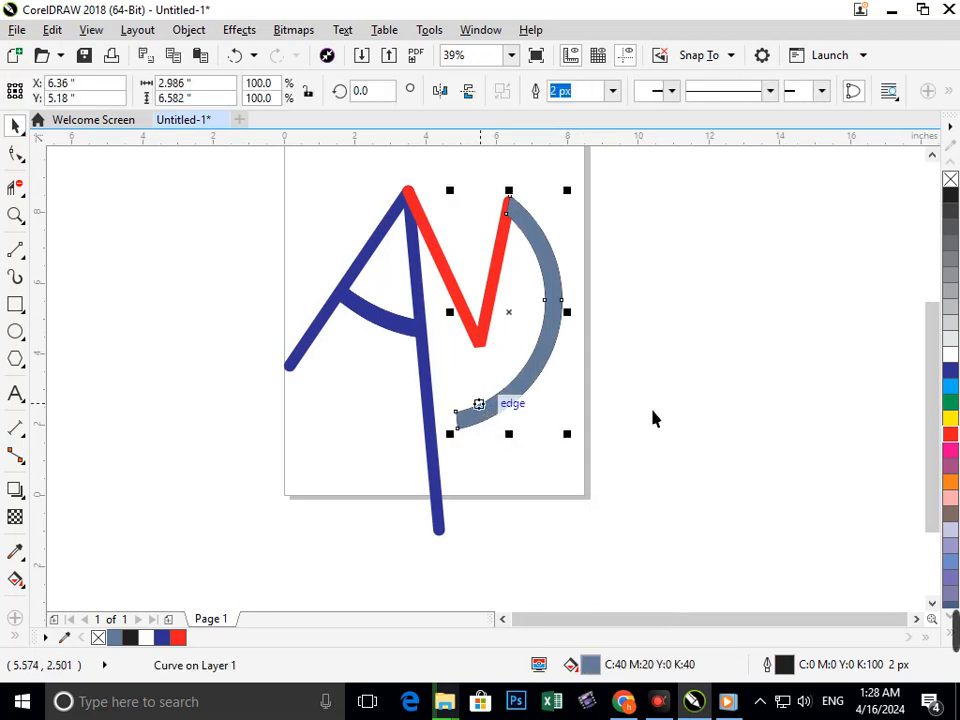
pyautogui.click(950, 436)
pyautogui.click(701, 471)
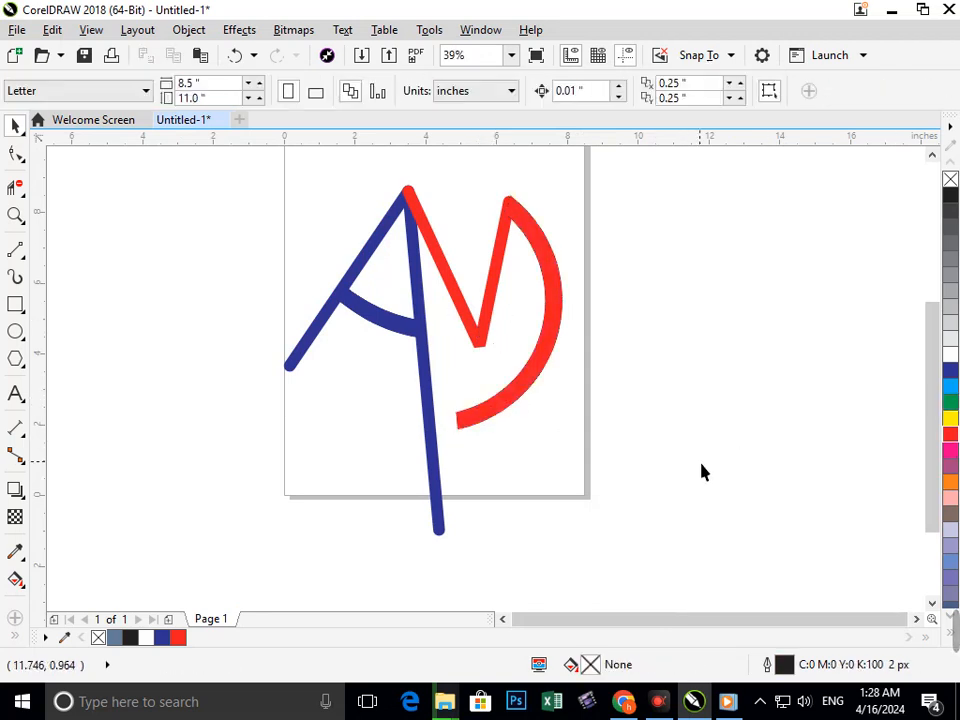
pyautogui.click(438, 524)
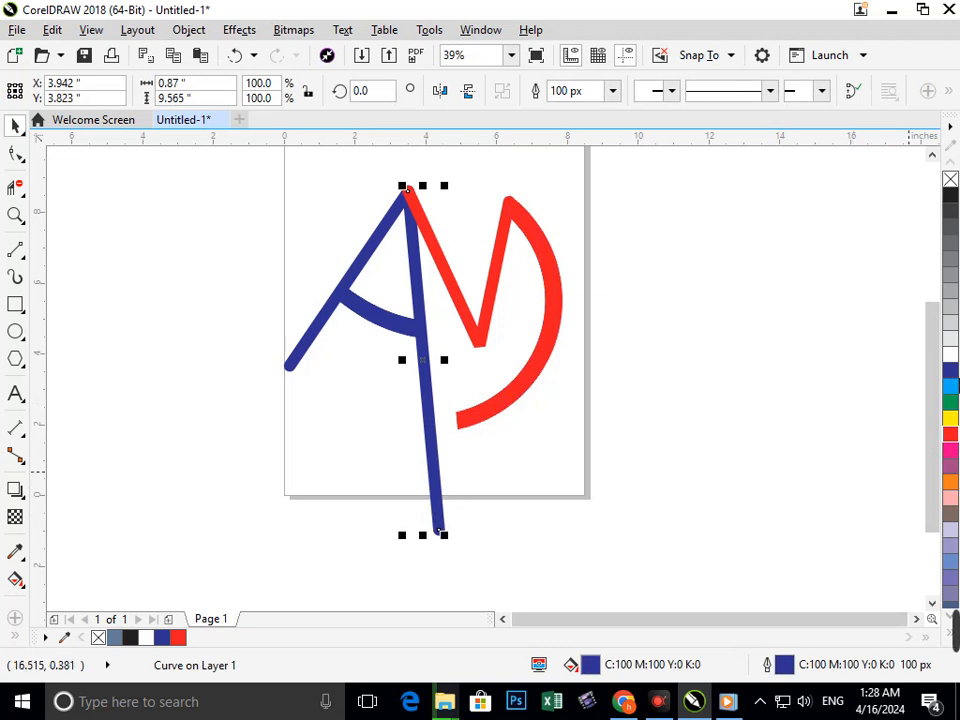
pyautogui.click(950, 436)
pyautogui.click(512, 426)
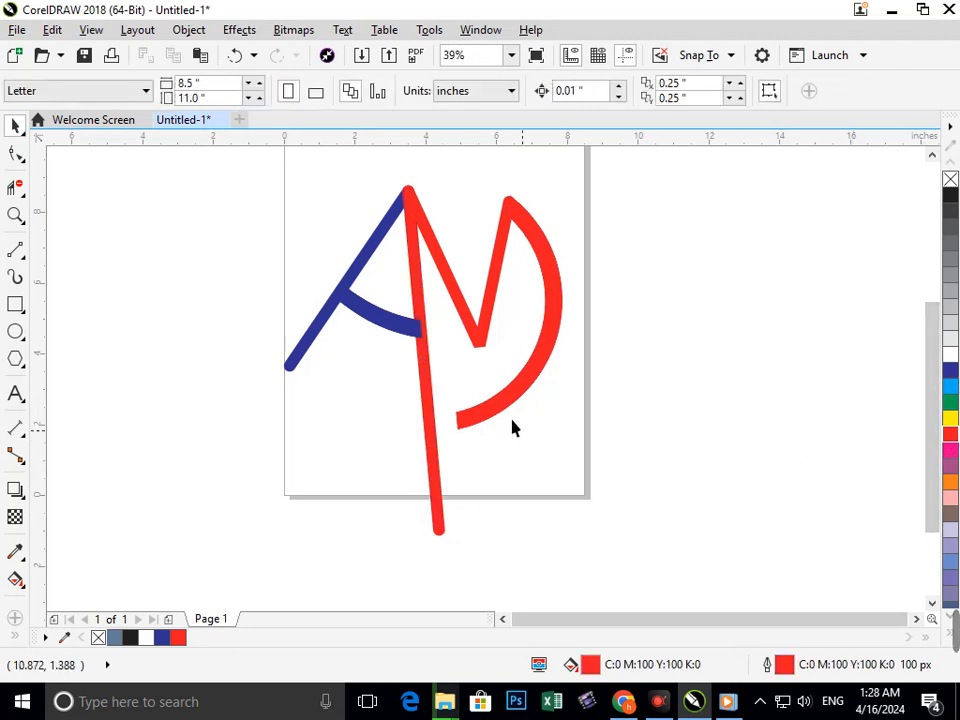
# Step: Color the A's slanted leg and its curved crossbar green
pyautogui.scroll(-2, 530, 440)
pyautogui.scroll(2, 455, 375)
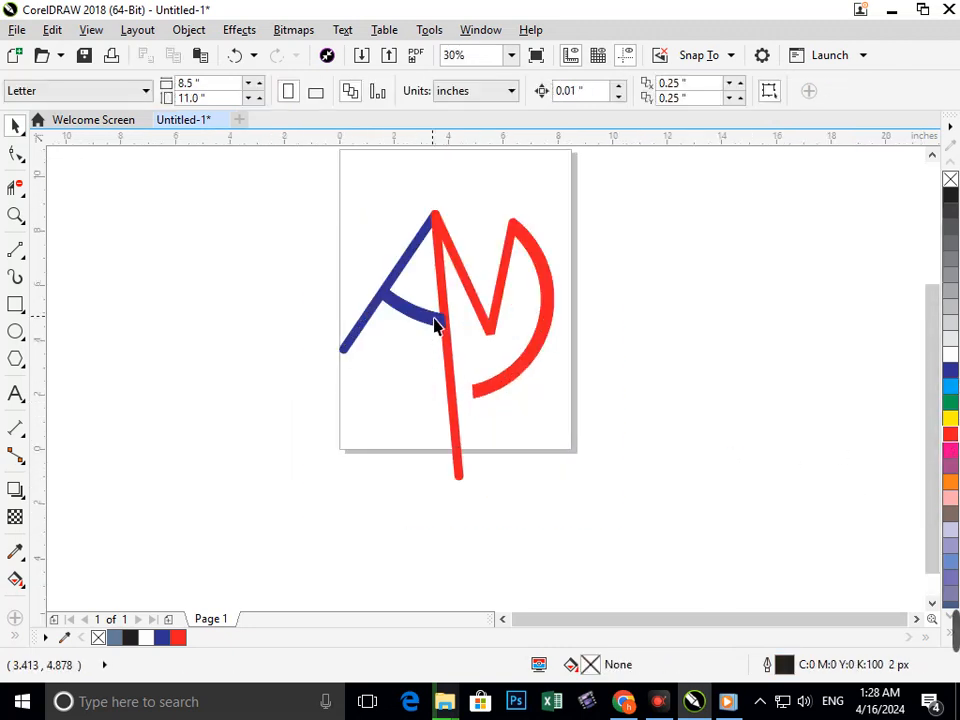
pyautogui.click(434, 323)
pyautogui.keyDown('shift'); pyautogui.click(358, 345); pyautogui.keyUp('shift')
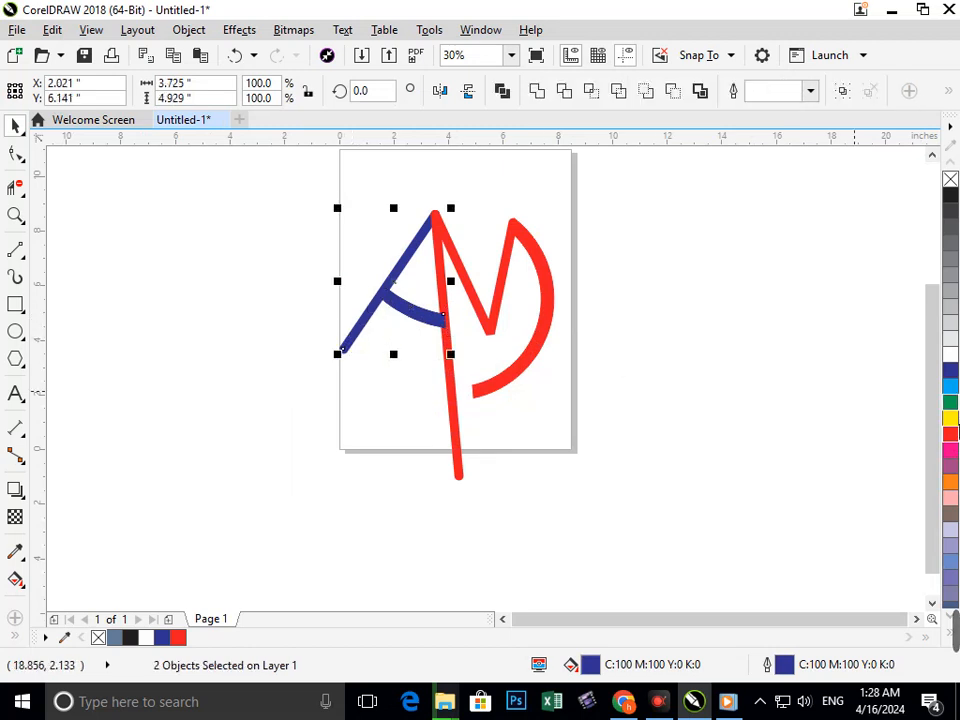
pyautogui.click(950, 403)
pyautogui.click(689, 488)
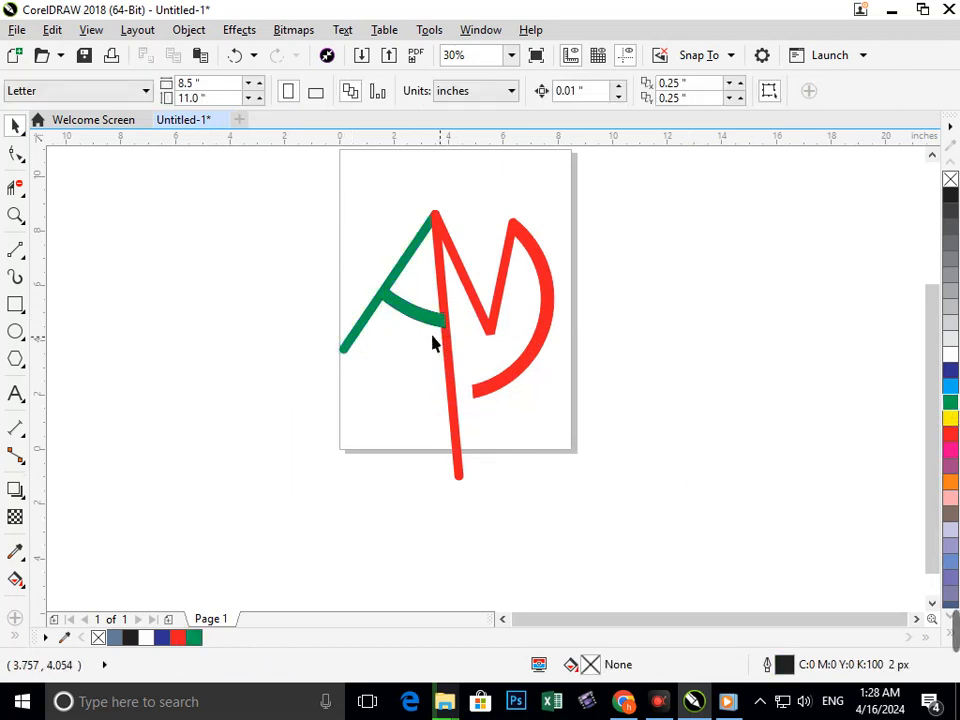
pyautogui.click(428, 331)
pyautogui.keyDown('shift'); pyautogui.click(347, 354); pyautogui.keyUp('shift')
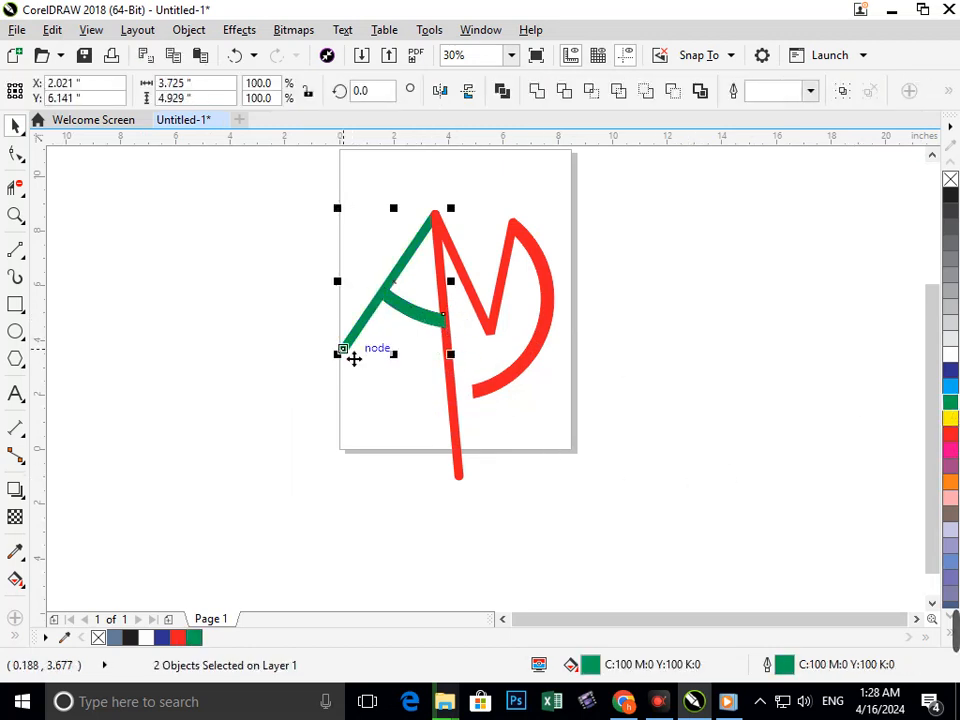
pyautogui.click(463, 370)
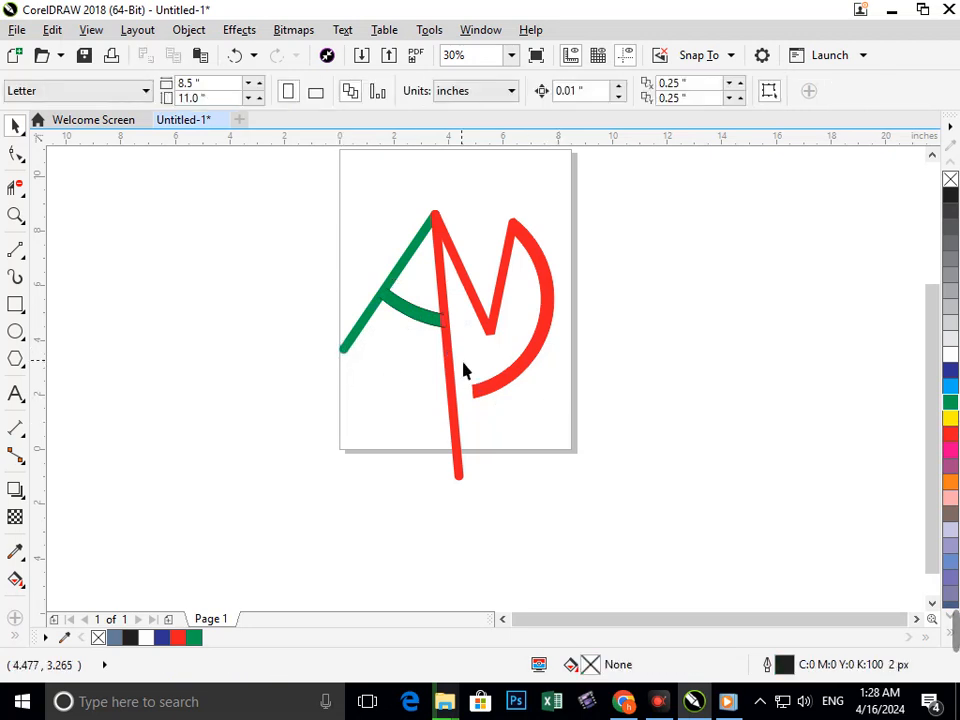
pyautogui.click(419, 321)
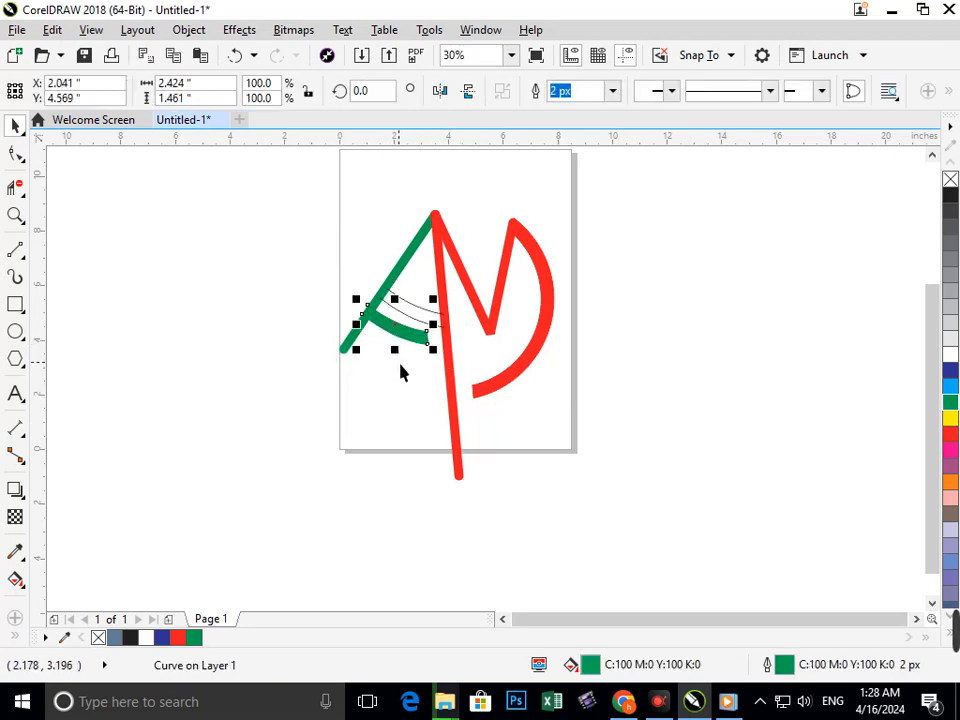
pyautogui.hotkey('ctrl', 'z')
pyautogui.click(322, 471)
# Step: Delete the two thin black construction curves along the upper and lower edges of the A's green crossbar
pyautogui.press('F2')
pyautogui.moveTo(352, 263); pyautogui.dragTo(457, 352)
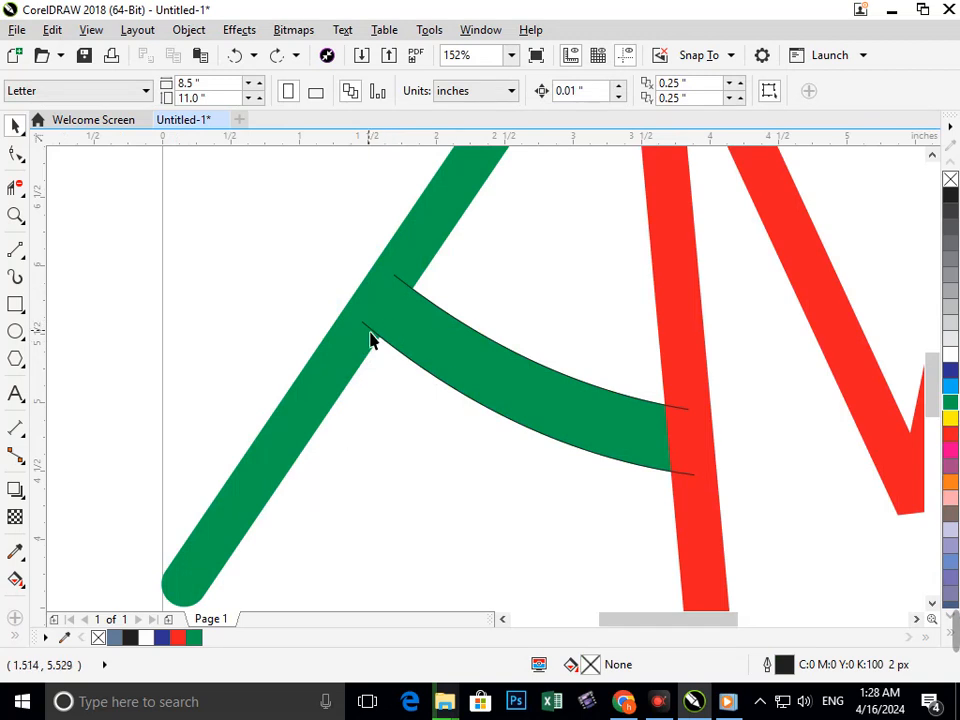
pyautogui.moveTo(373, 332); pyautogui.dragTo(357, 333)
pyautogui.press('Delete')
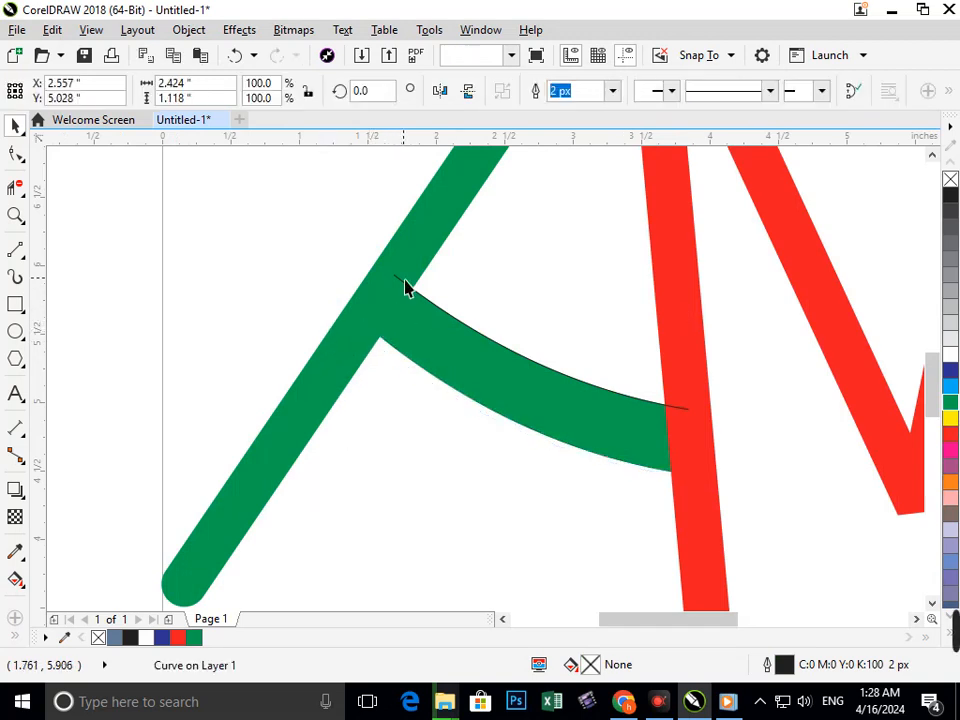
pyautogui.moveTo(403, 284); pyautogui.dragTo(350, 307)
pyautogui.press('Delete')
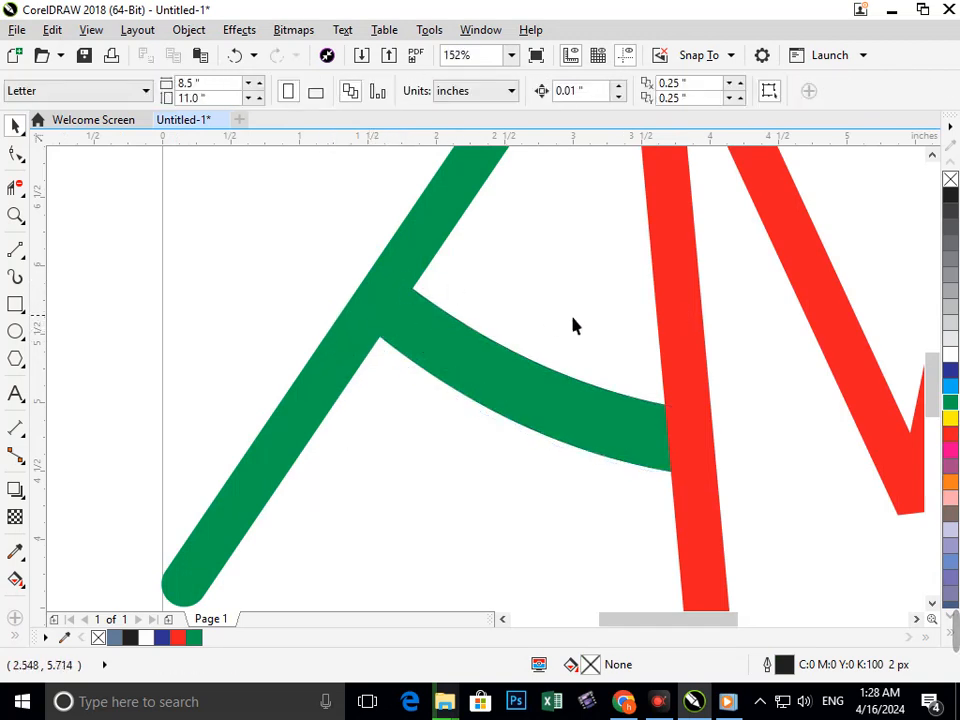
pyautogui.press('F3')
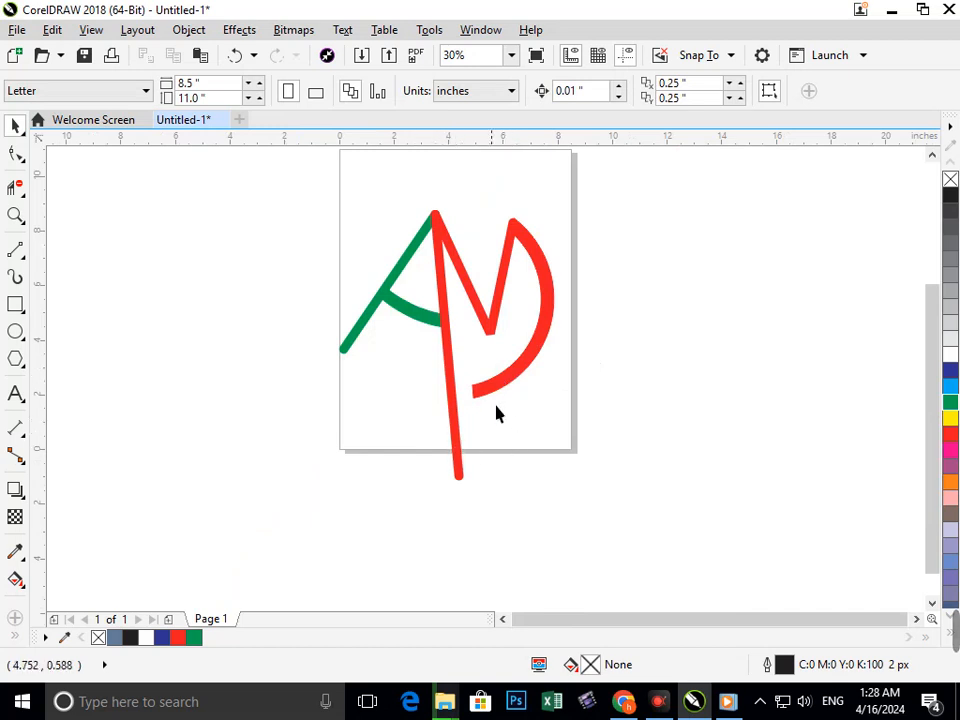
# Step: Group all parts of the monogram and move the group off the page into the empty area on its left
pyautogui.scroll(-1, 477, 378)
pyautogui.moveTo(360, 298); pyautogui.dragTo(572, 527)
pyautogui.hotkey('ctrl', 'g')
pyautogui.click(553, 435)
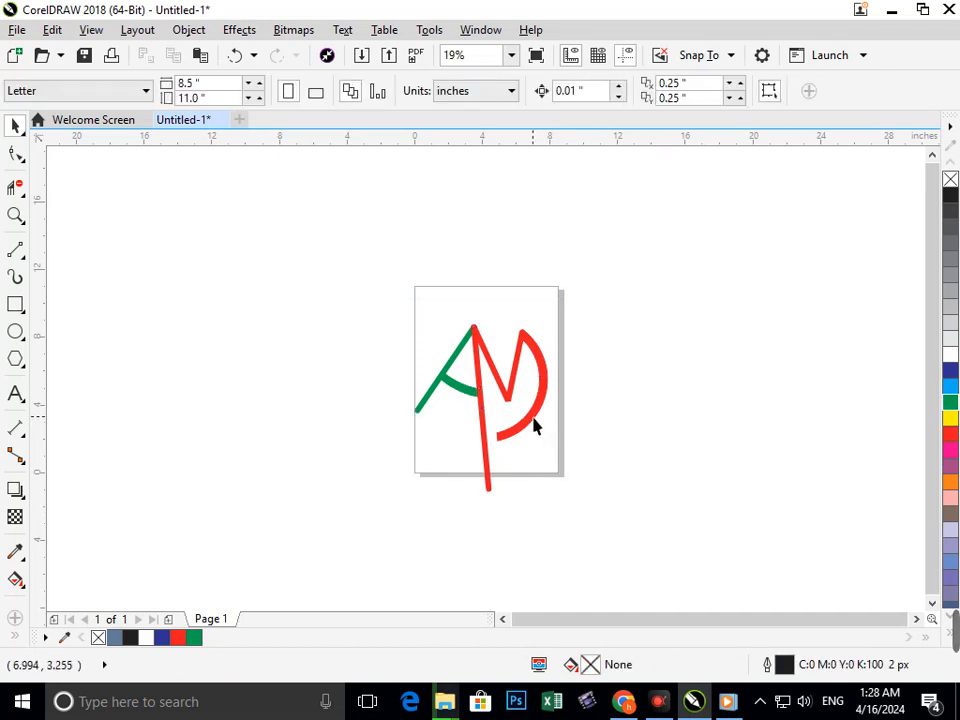
pyautogui.moveTo(534, 426); pyautogui.dragTo(189, 322)
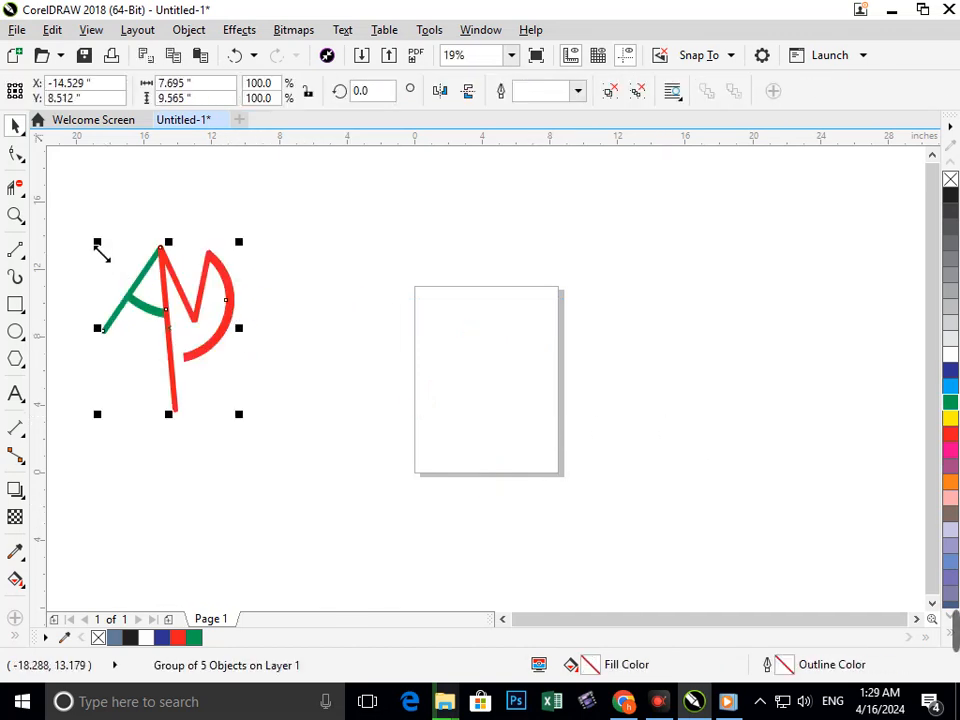
# Step: Scale the grouped monogram down proportionally to about 80.4% and shift it slightly downward
pyautogui.press('F2')
pyautogui.moveTo(64, 219); pyautogui.dragTo(272, 416)
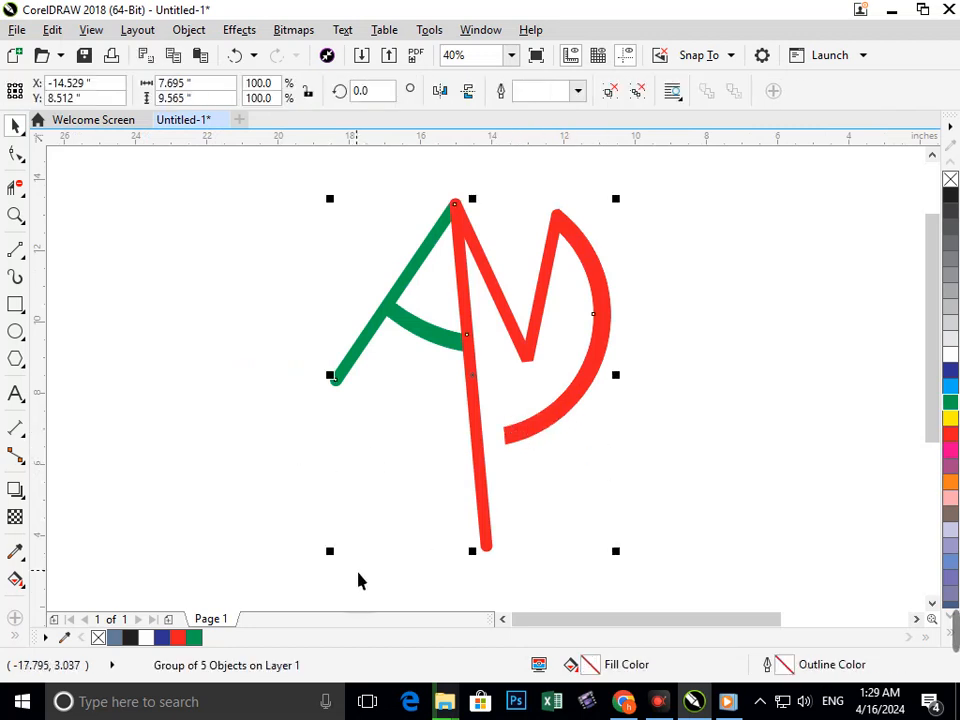
pyautogui.moveTo(330, 550); pyautogui.dragTo(358, 518)
pyautogui.click(403, 504)
pyautogui.moveTo(483, 461)
pyautogui.mouseDown()
pyautogui.moveTo(459, 473)
pyautogui.moveTo(482, 499)
pyautogui.mouseUp()
pyautogui.click(563, 461)
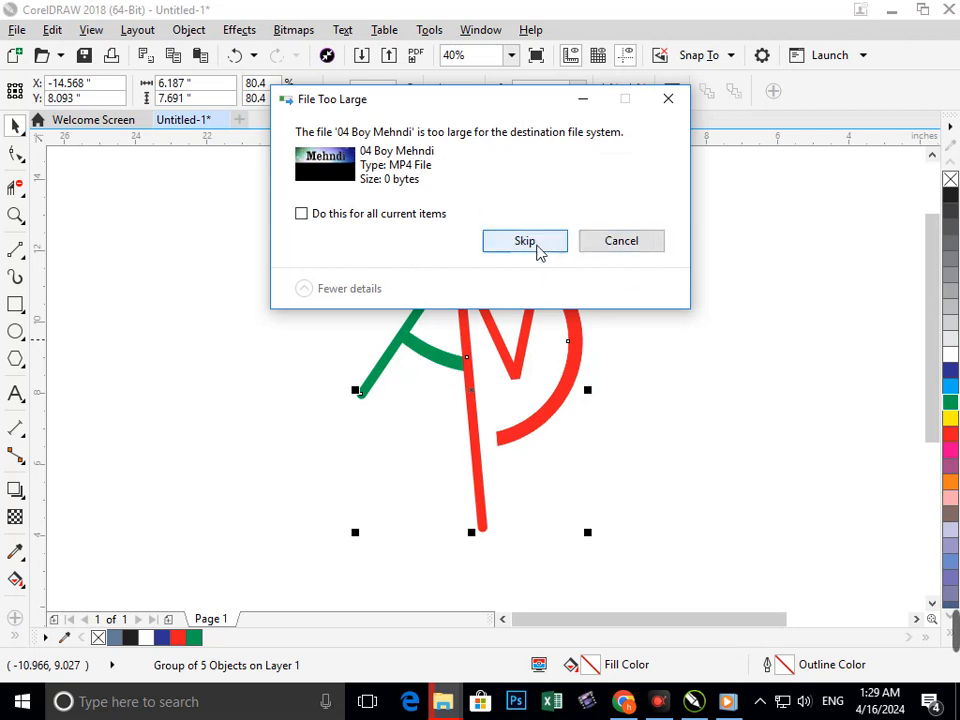
# Step: Cancel the copy of the oversized 04 Boy Mehndi video file and minimize the drawing window
pyautogui.click(603, 243)
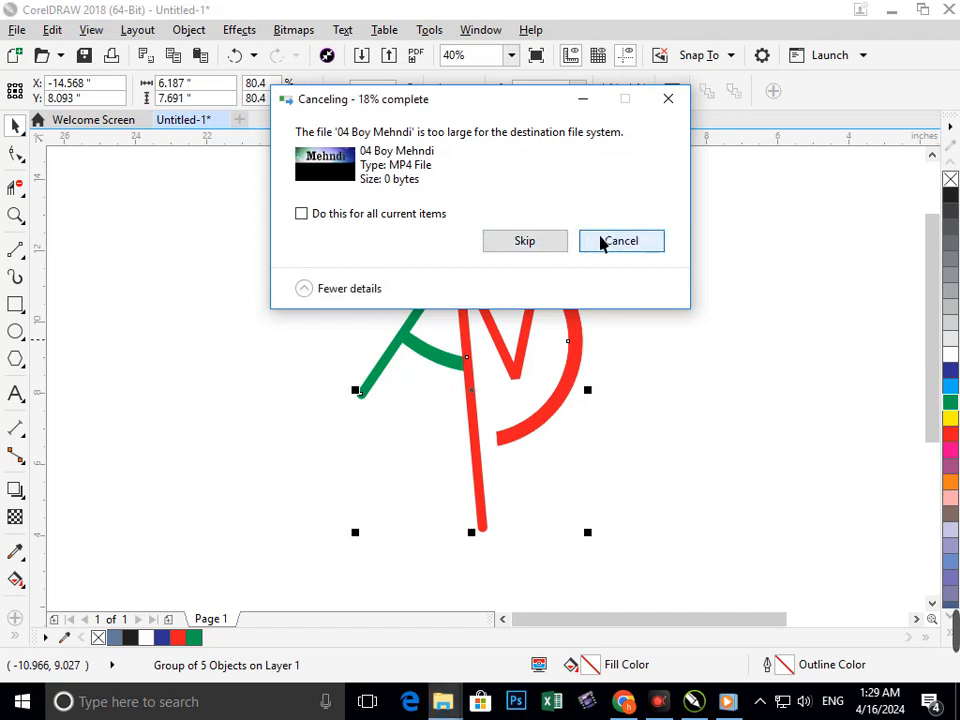
pyautogui.click(829, 208)
pyautogui.click(892, 10)
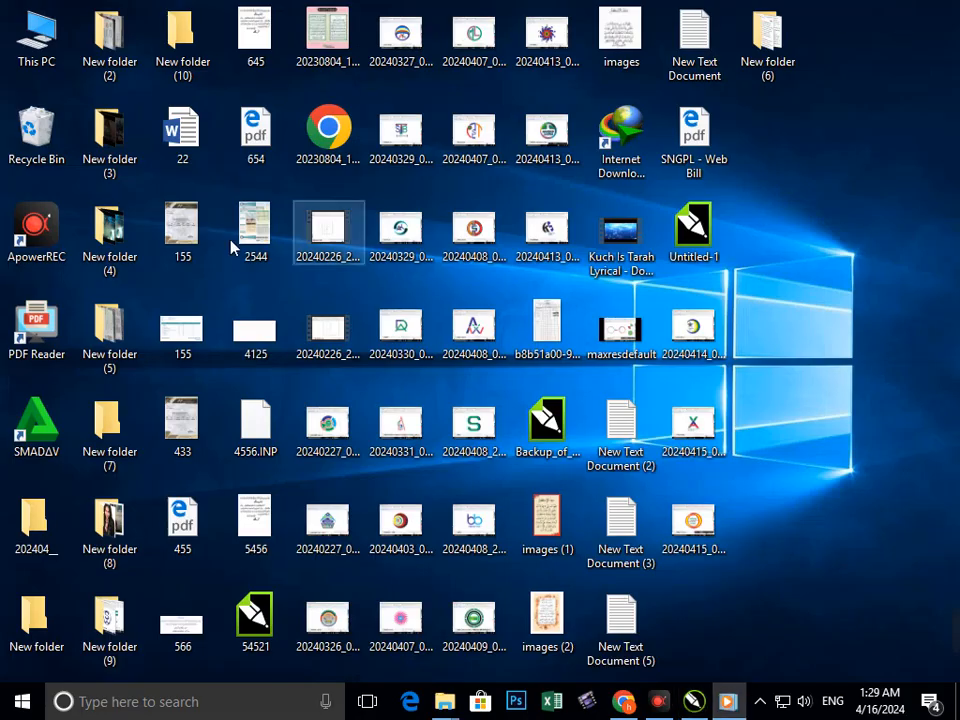
# Step: Open This PC in File Explorer and look through the contents of drives H: and I:
pyautogui.doubleClick(36, 35)
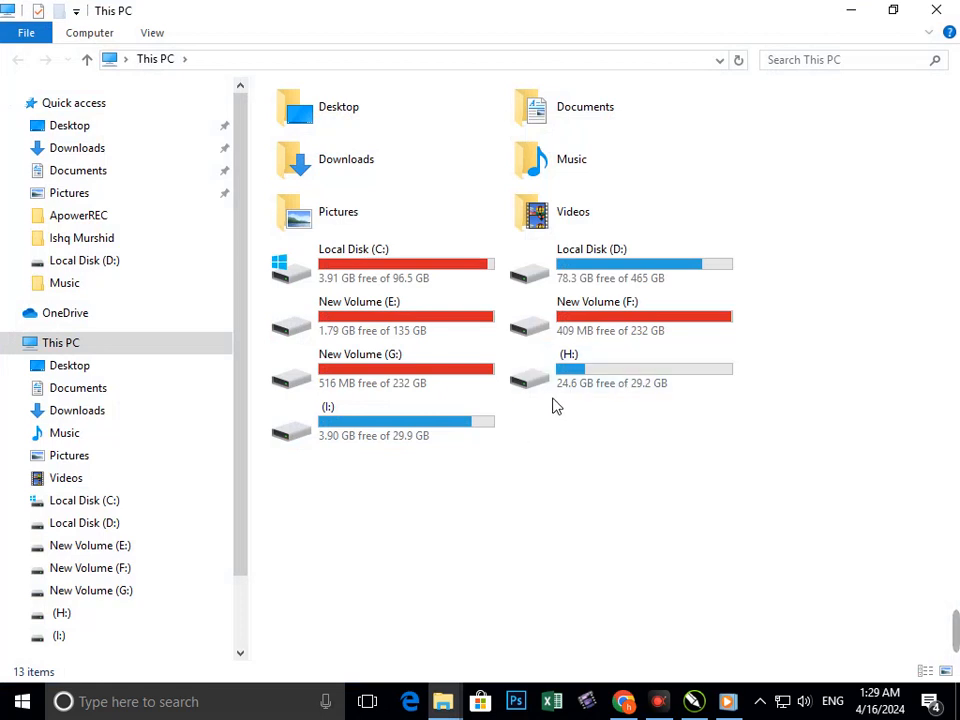
pyautogui.doubleClick(586, 386)
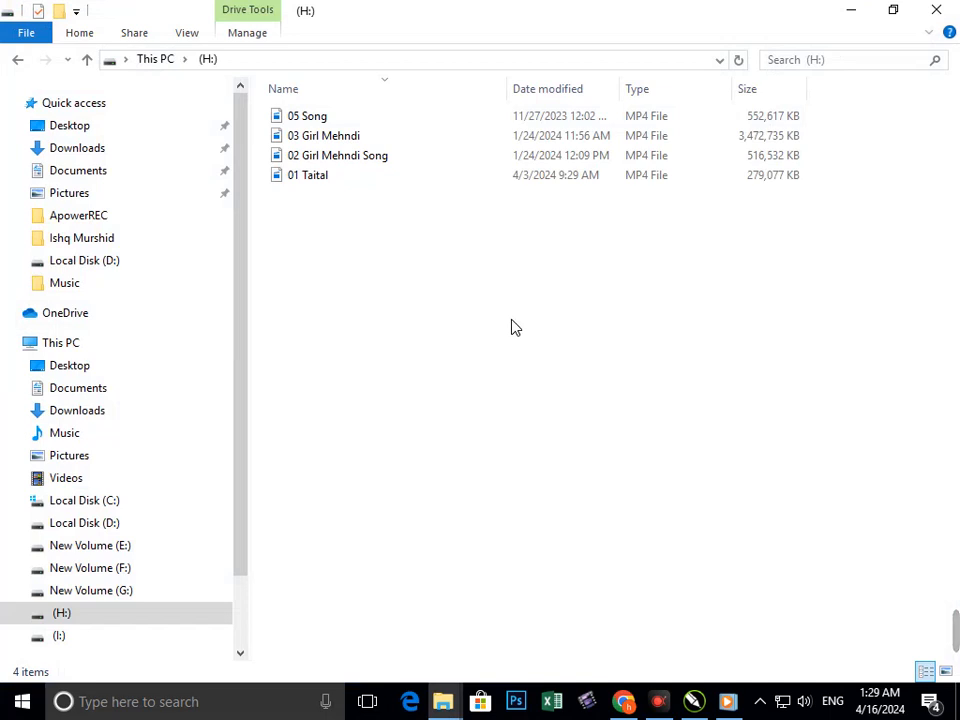
pyautogui.hotkey('alt', 'Left')
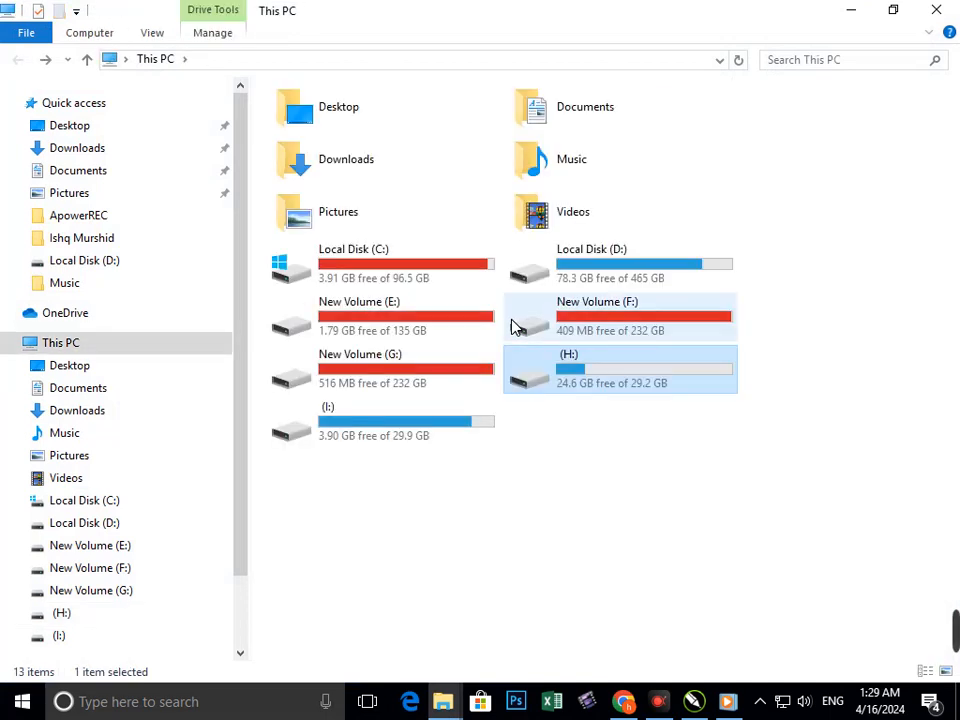
pyautogui.doubleClick(407, 424)
pyautogui.hotkey('alt', 'Left')
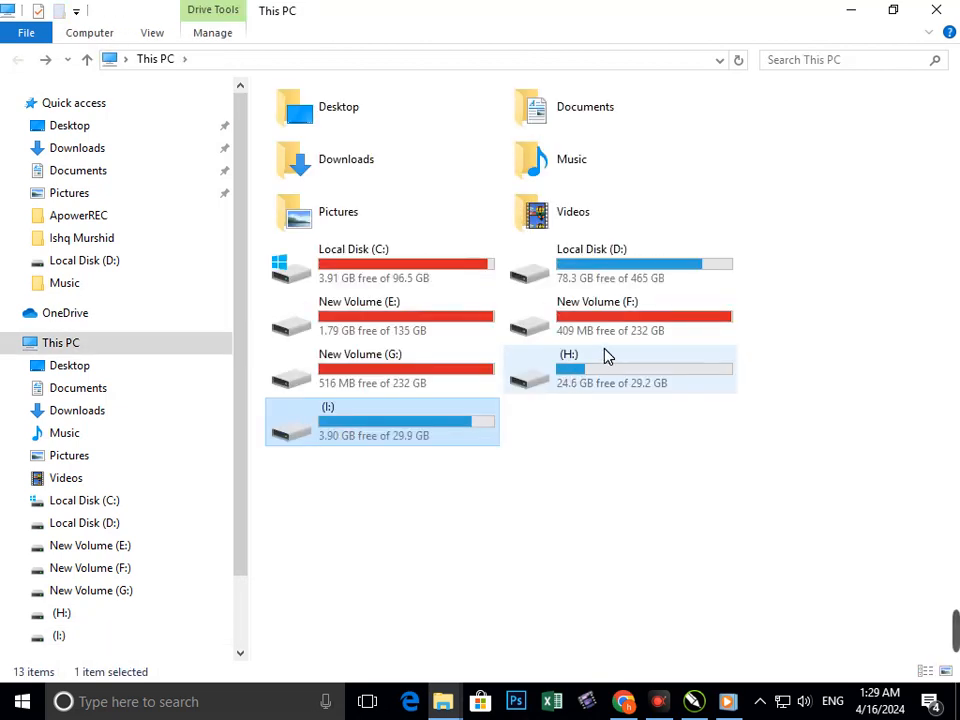
# Step: Open the properties of USB drive H:
pyautogui.click(606, 362)
pyautogui.rightClick(606, 368)
pyautogui.click(661, 666)
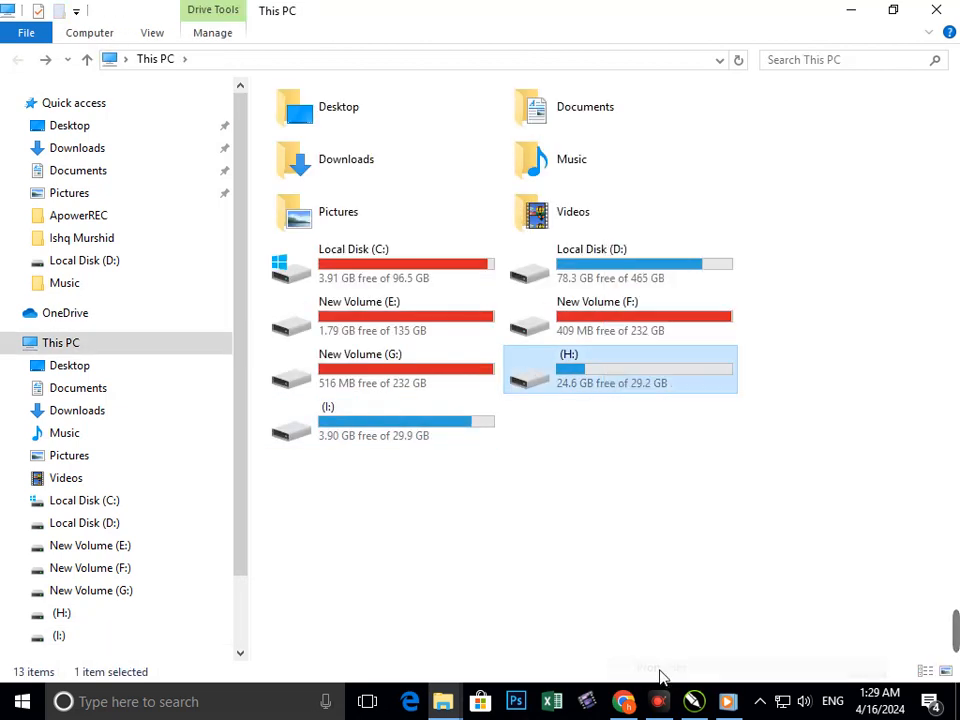
pyautogui.click(673, 701)
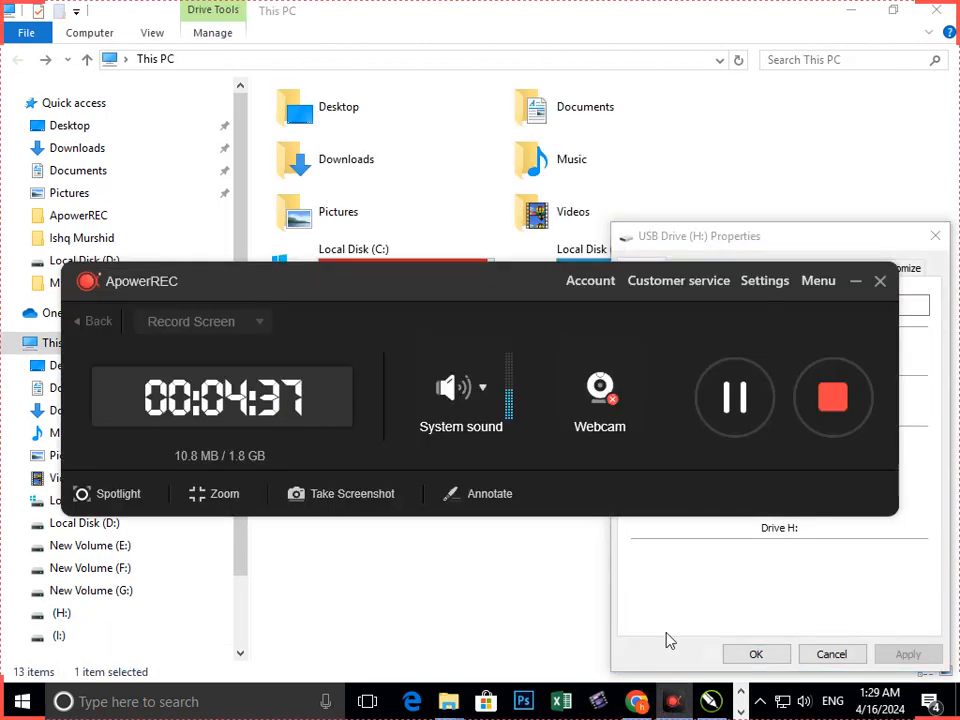